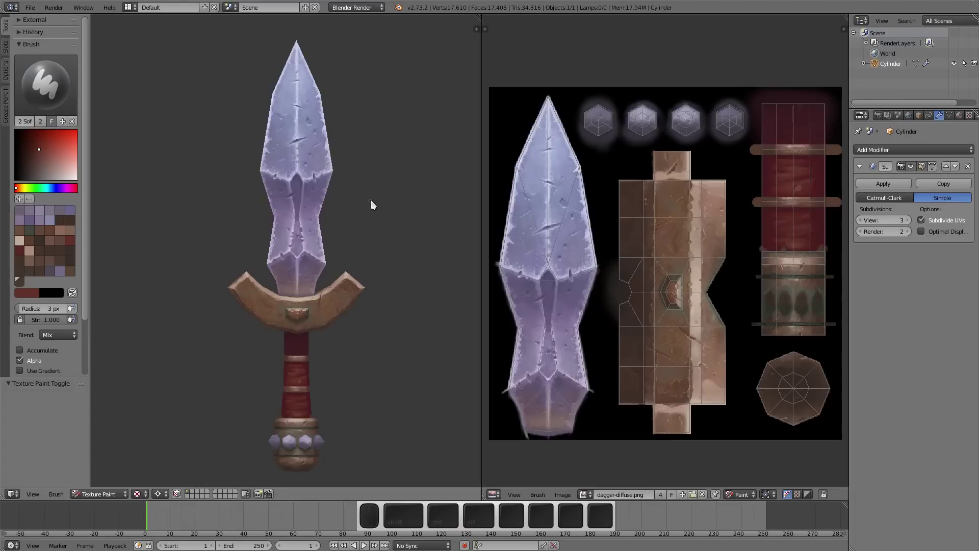
Orbit the dagger, then cap Textures Limit Size at 128 in User Preferences > System.
{"action": "middle_click_drag", "start_coordinate": [399, 255], "coordinate": [332, 261]}
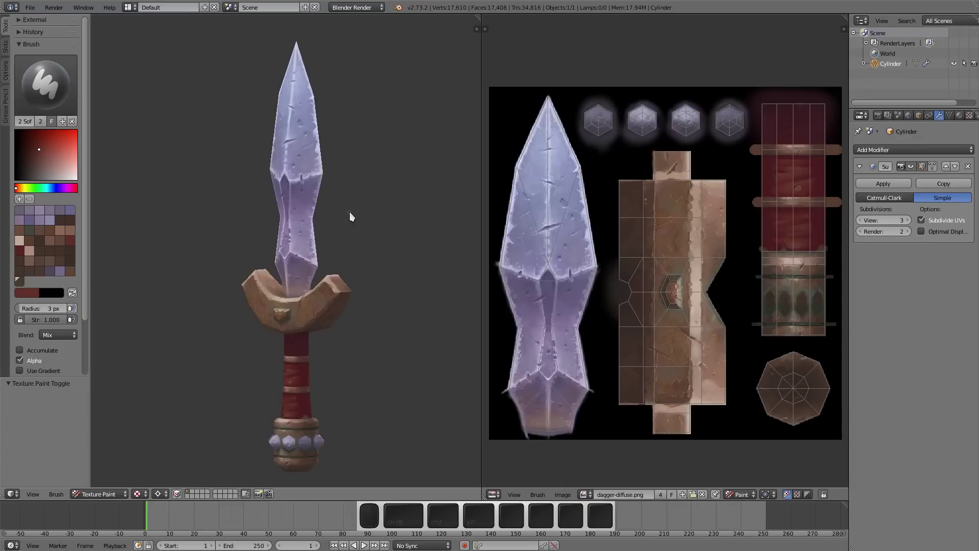
{"action": "mouse_move", "coordinate": [350, 212]}
{"action": "middle_mouse_down"}
{"action": "mouse_move", "coordinate": [359, 219]}
{"action": "mouse_move", "coordinate": [360, 208]}
{"action": "middle_mouse_up"}
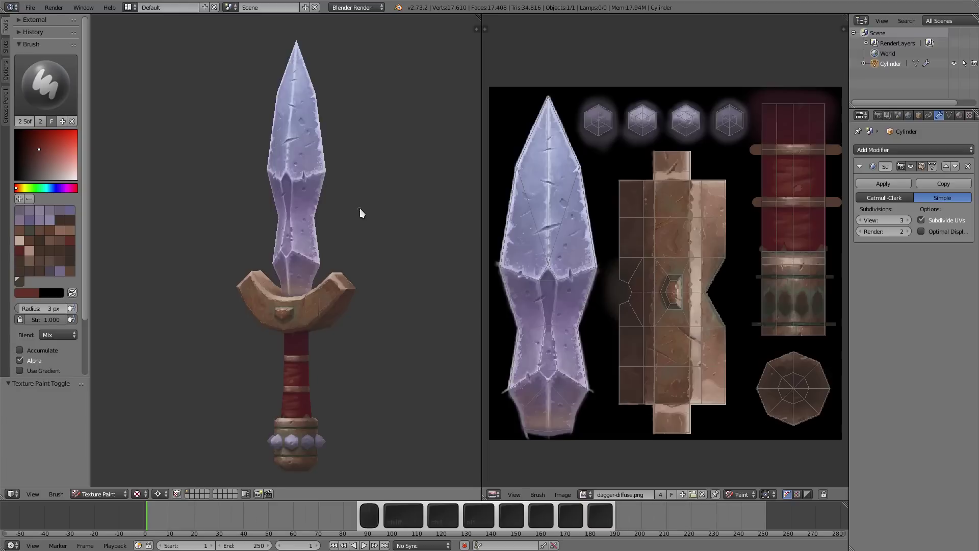
{"action": "left_click", "coordinate": [30, 8]}
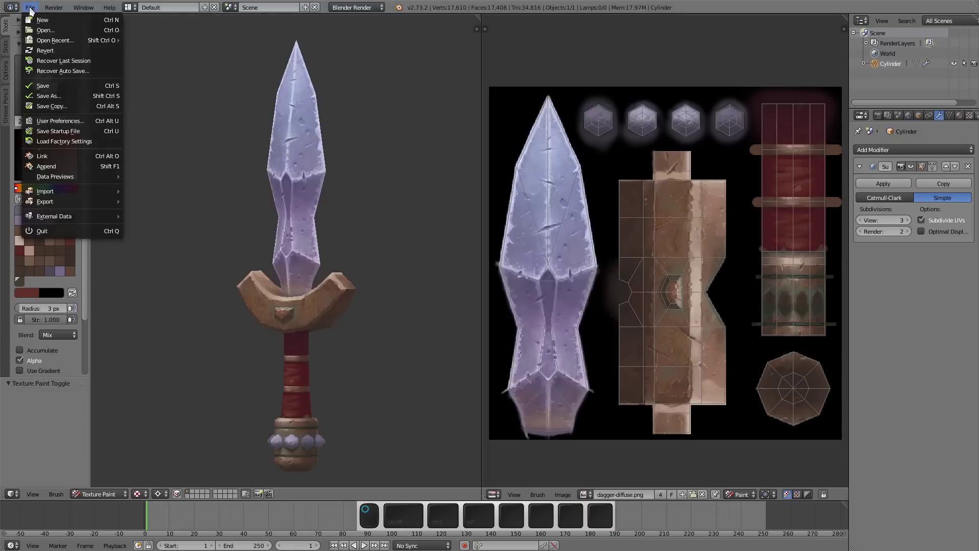
{"action": "left_click", "coordinate": [40, 124]}
{"action": "left_click_drag", "start_coordinate": [209, 14], "coordinate": [301, 42]}
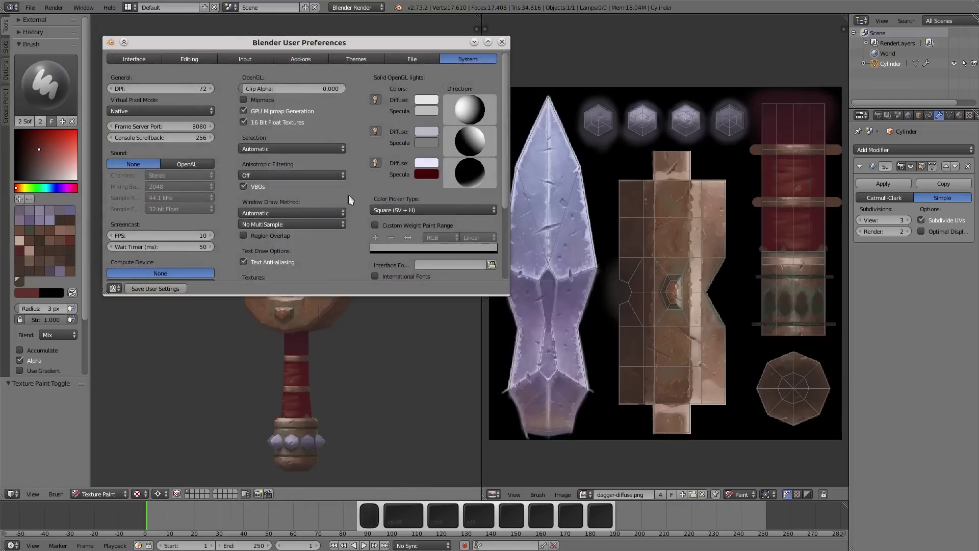
{"action": "scroll", "coordinate": [338, 214], "scroll_direction": "down", "scroll_amount": 4}
{"action": "scroll", "coordinate": [338, 214], "scroll_direction": "down", "scroll_amount": 1}
{"action": "left_click", "coordinate": [311, 207]}
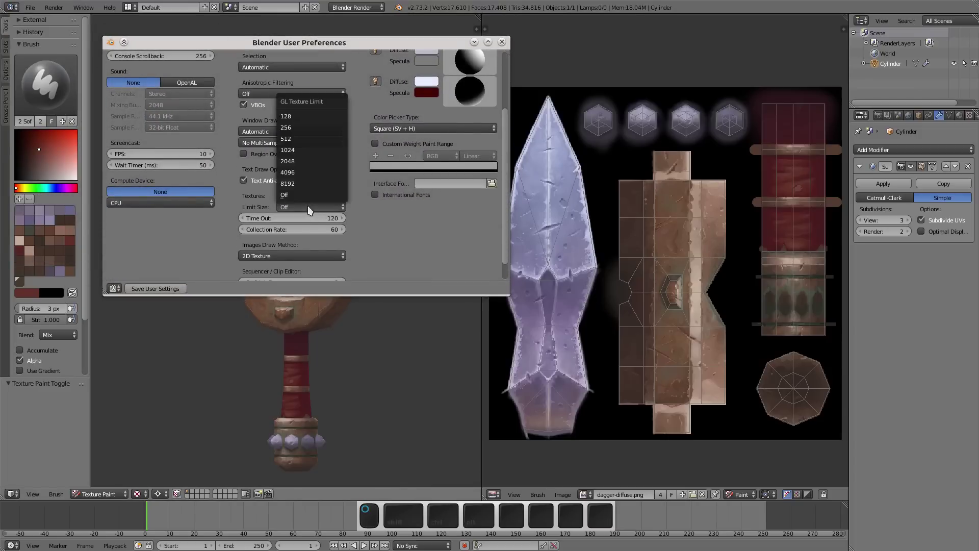
{"action": "left_click", "coordinate": [311, 116]}
{"action": "left_click", "coordinate": [502, 43]}
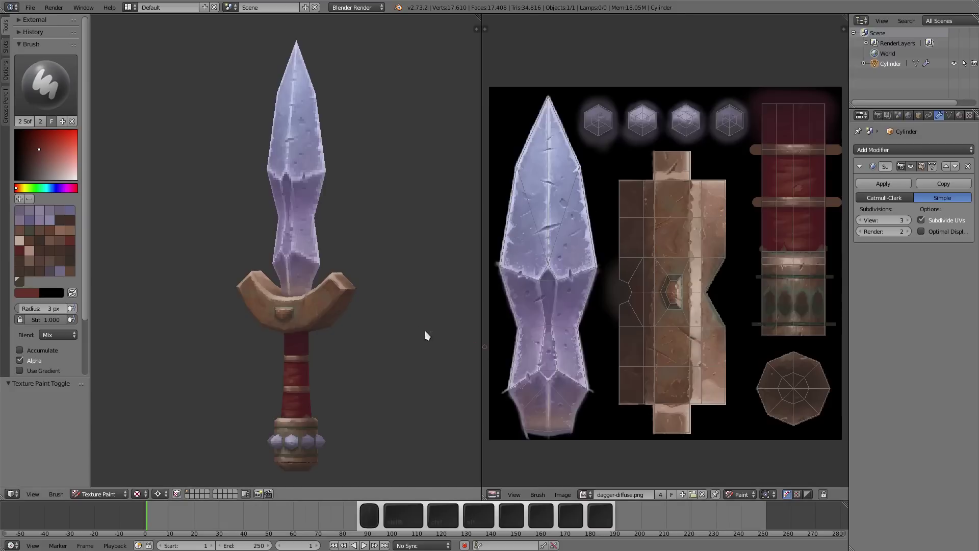
{"action": "middle_click_drag", "start_coordinate": [424, 337], "coordinate": [312, 357]}
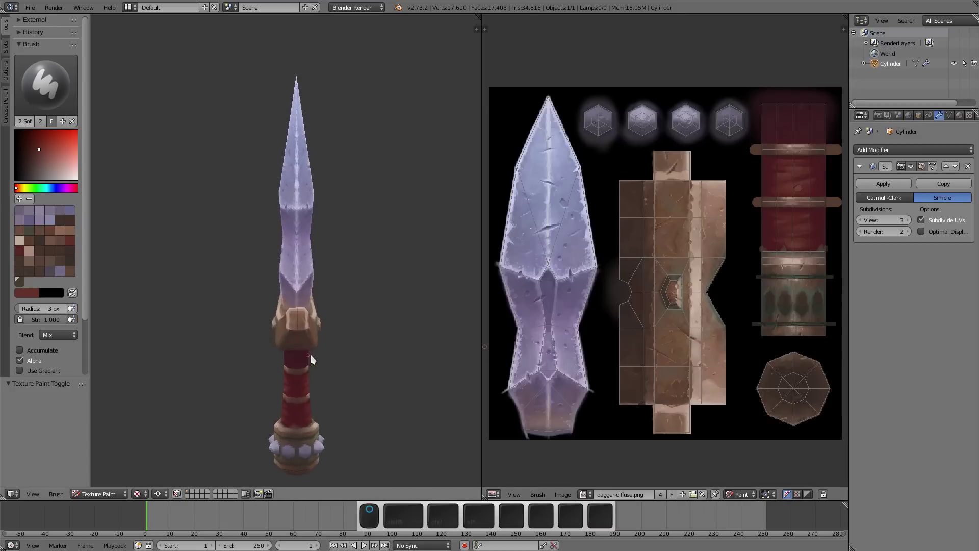
{"action": "scroll", "coordinate": [306, 356], "scroll_direction": "up", "scroll_amount": 5}
{"action": "middle_click_drag", "start_coordinate": [288, 320], "coordinate": [325, 376]}
{"action": "scroll", "coordinate": [328, 310], "scroll_direction": "up", "scroll_amount": 4}
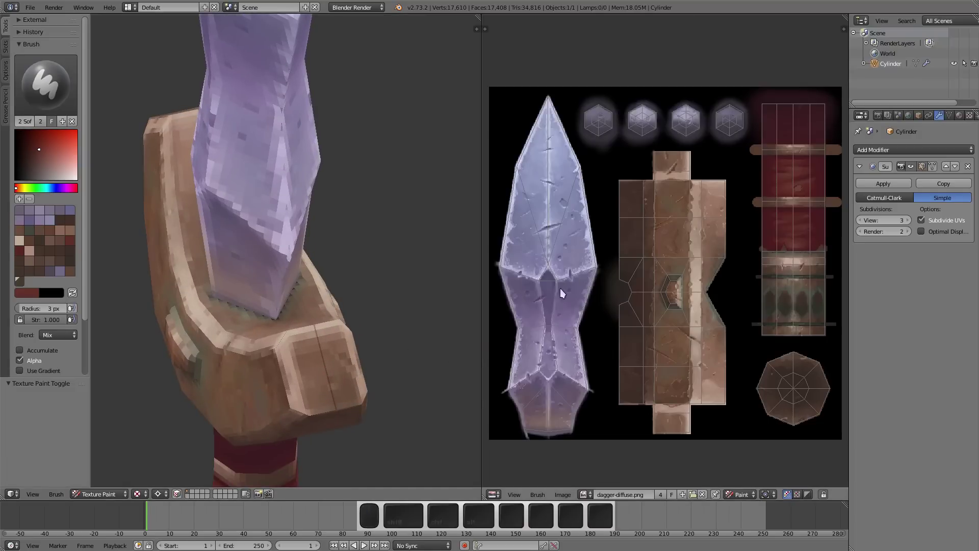
{"action": "middle_click_drag", "start_coordinate": [296, 378], "coordinate": [299, 204], "text": "shift"}
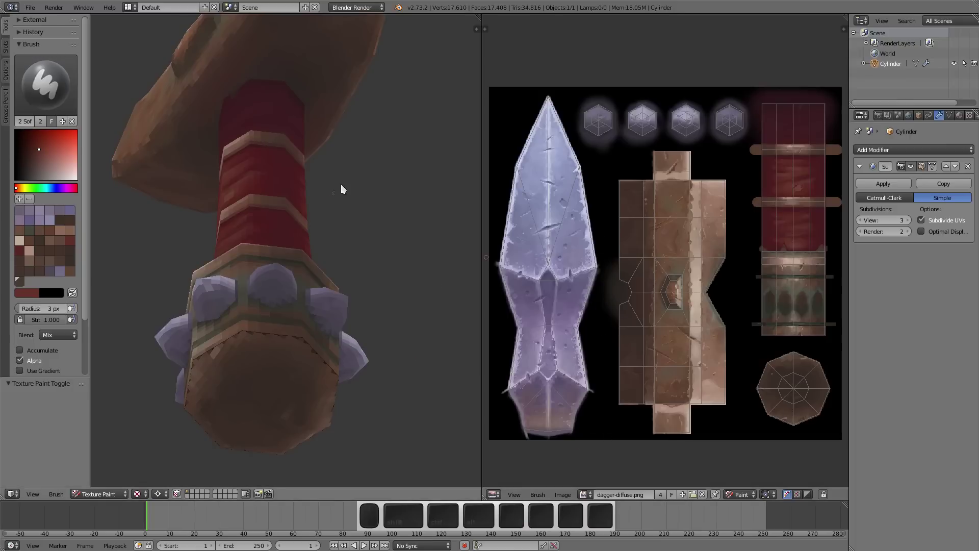
{"action": "middle_click_drag", "start_coordinate": [340, 185], "coordinate": [462, 251]}
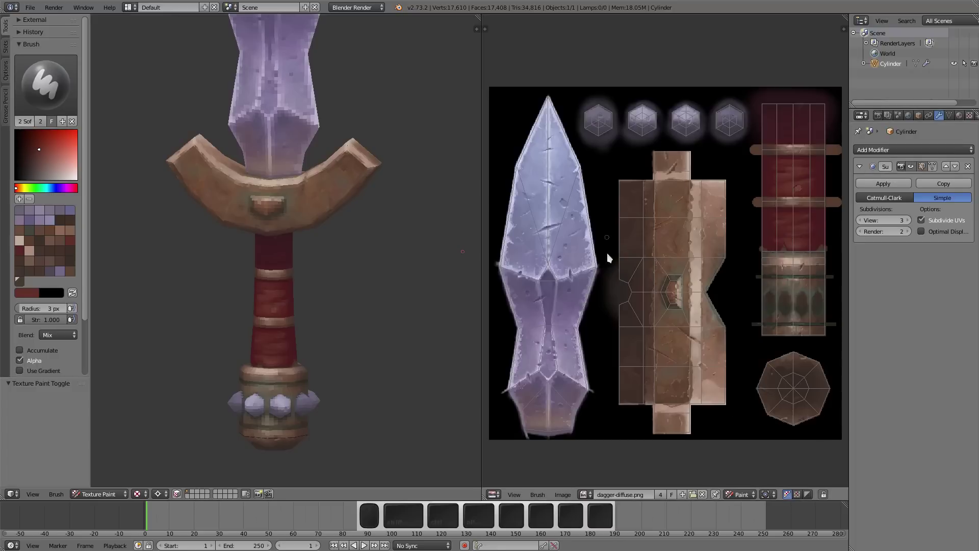
{"action": "scroll", "coordinate": [326, 264], "scroll_direction": "down", "scroll_amount": 2}
{"action": "middle_click_drag", "start_coordinate": [326, 264], "coordinate": [329, 292], "text": "shift"}
Put the dagger into Edit Mode and select the whole mesh.
{"action": "key", "text": "shift+Tab"}
{"action": "key", "text": "Tab"}
{"action": "left_click", "coordinate": [420, 286]}
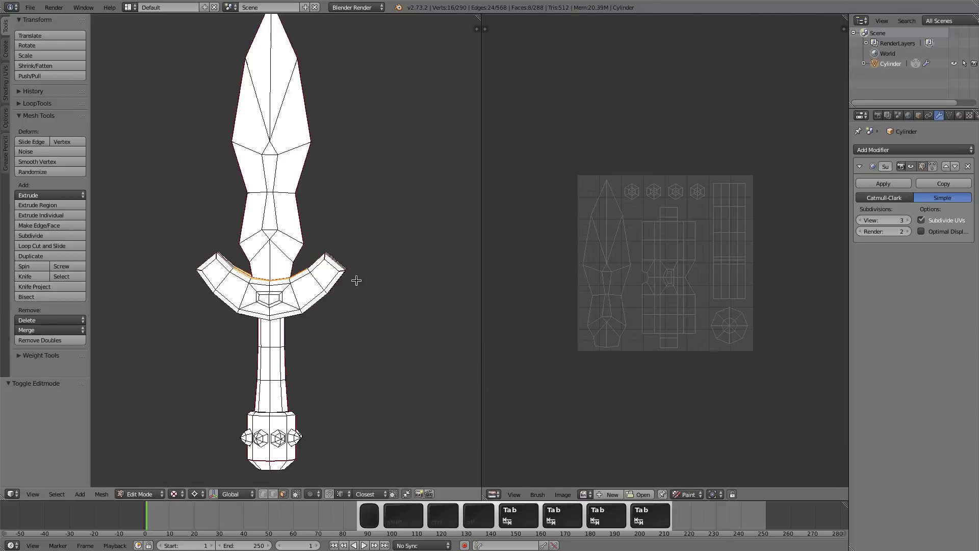
{"action": "key", "text": "a"}
{"action": "key", "text": "a"}
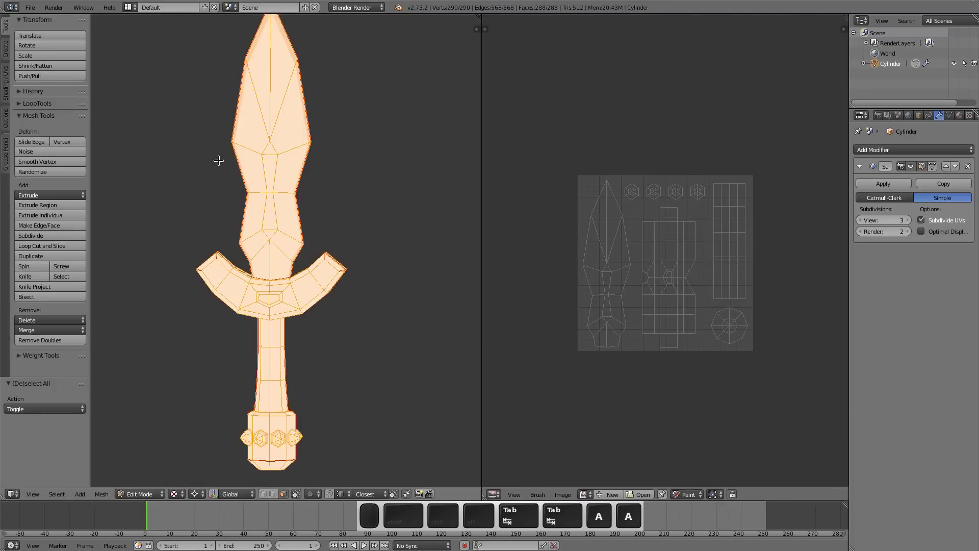
Create a new blank Untitled image with width and height both 512 px.
{"action": "left_click", "coordinate": [610, 494]}
{"action": "left_click_drag", "start_coordinate": [586, 429], "coordinate": [575, 359]}
{"action": "left_click_drag", "start_coordinate": [644, 386], "coordinate": [642, 394]}
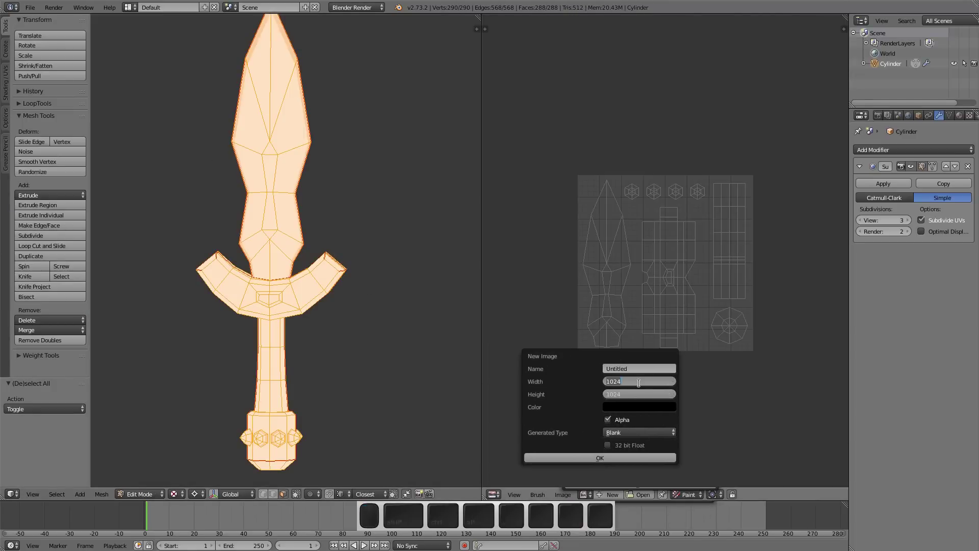
{"action": "type", "text": "512"}
{"action": "key", "text": "Return"}
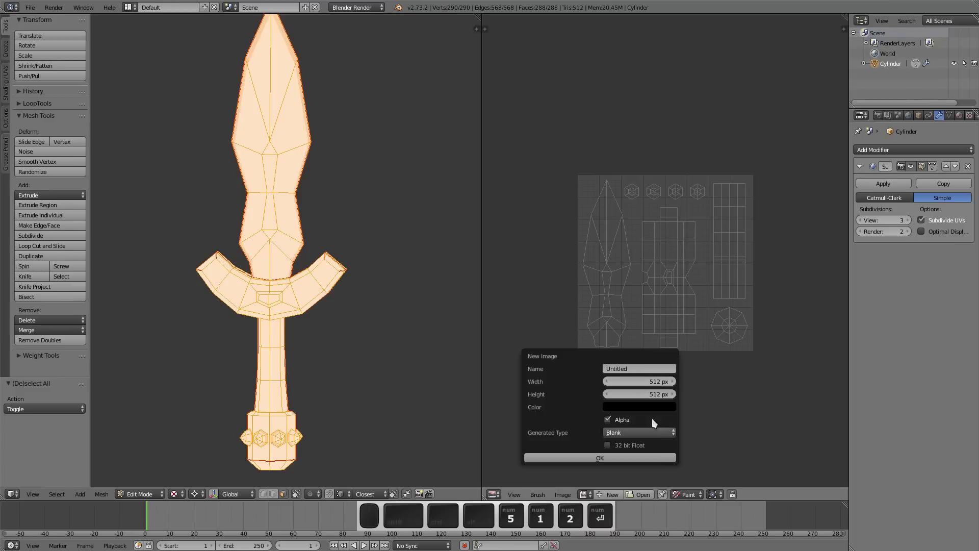
{"action": "left_click", "coordinate": [595, 457]}
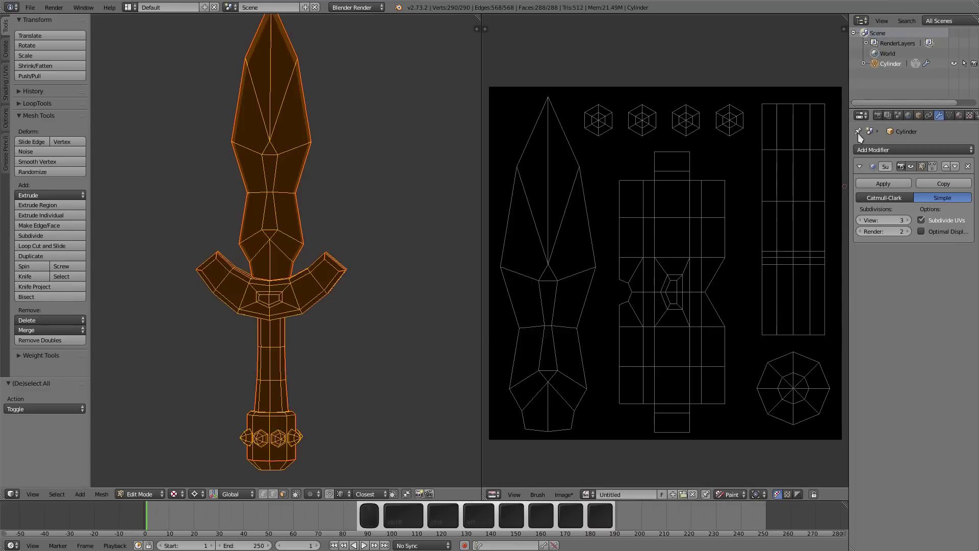
Bake the dagger's textures into the Untitled image using Bake Mode Textures and a 4 px margin.
{"action": "left_click", "coordinate": [878, 116]}
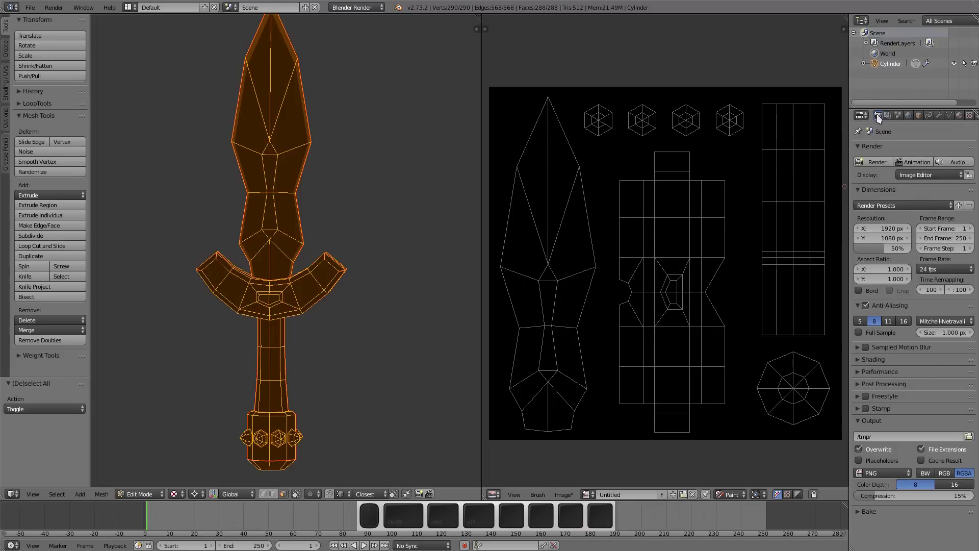
{"action": "left_click", "coordinate": [870, 509]}
{"action": "scroll", "coordinate": [919, 509], "scroll_direction": "down", "scroll_amount": 2}
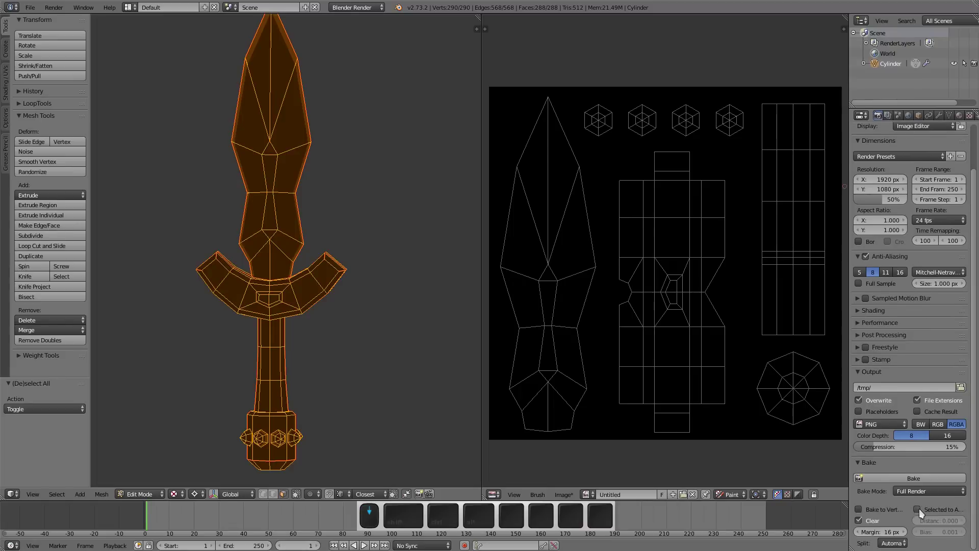
{"action": "left_click", "coordinate": [916, 490]}
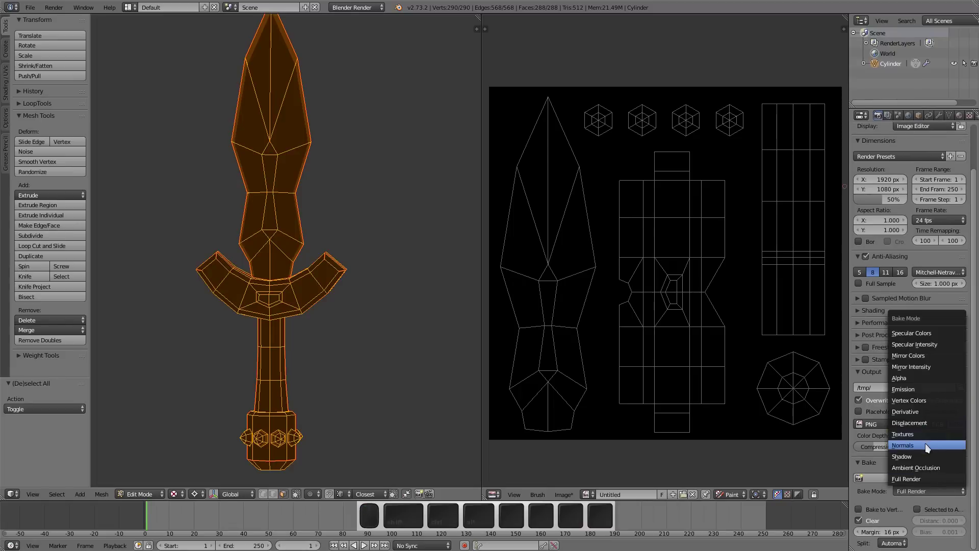
{"action": "left_click", "coordinate": [921, 435]}
{"action": "left_click", "coordinate": [881, 531]}
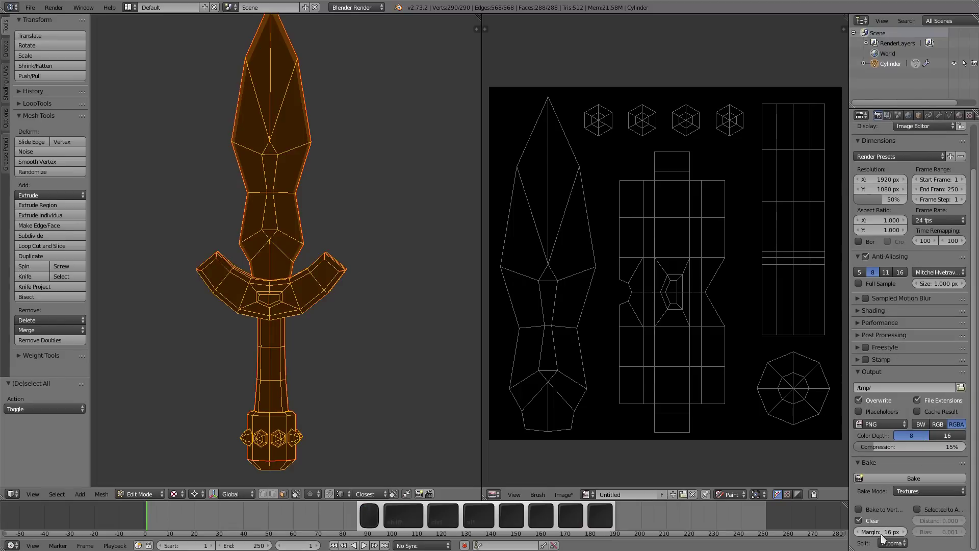
{"action": "type", "text": "4"}
{"action": "left_click", "coordinate": [890, 478]}
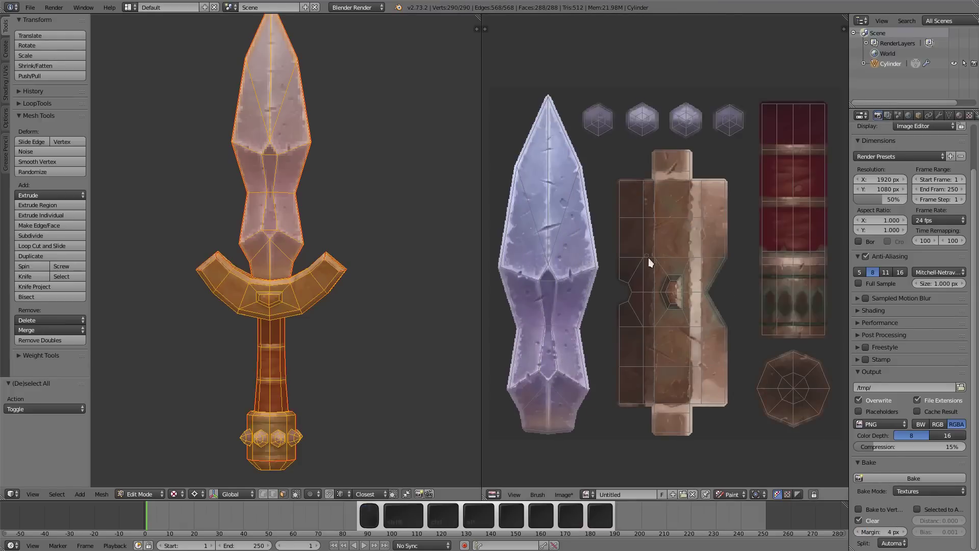
{"action": "scroll", "coordinate": [683, 294], "scroll_direction": "up", "scroll_amount": 8}
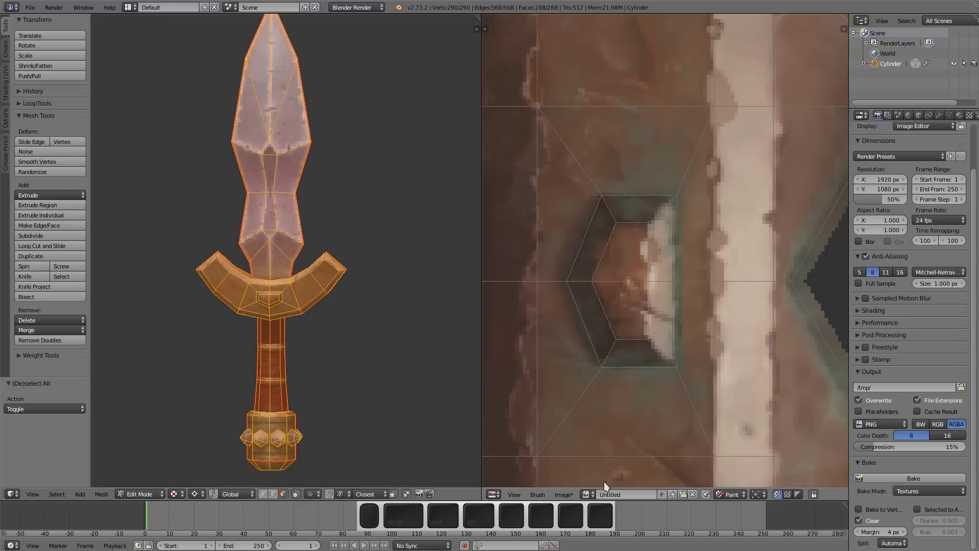
{"action": "left_click", "coordinate": [588, 494]}
{"action": "left_click", "coordinate": [614, 383]}
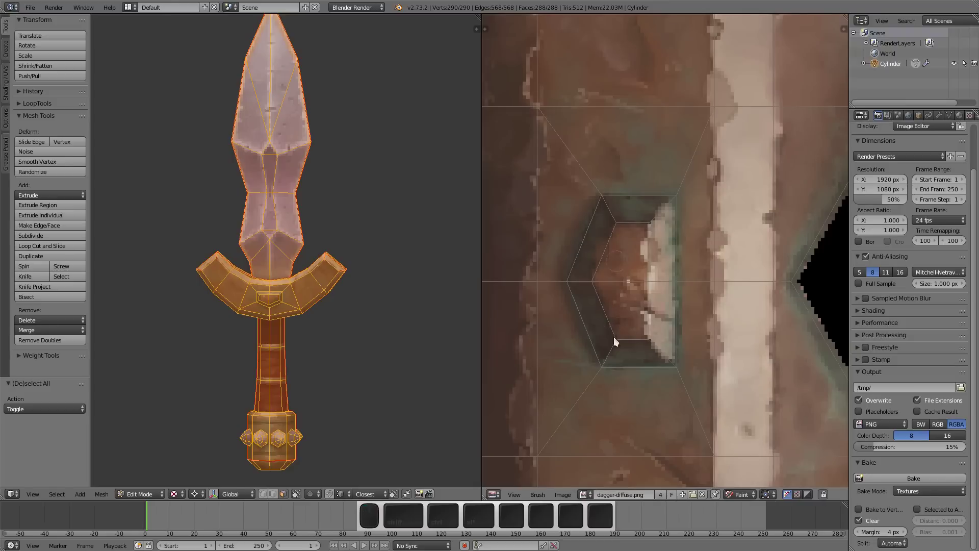
{"action": "left_click", "coordinate": [584, 493]}
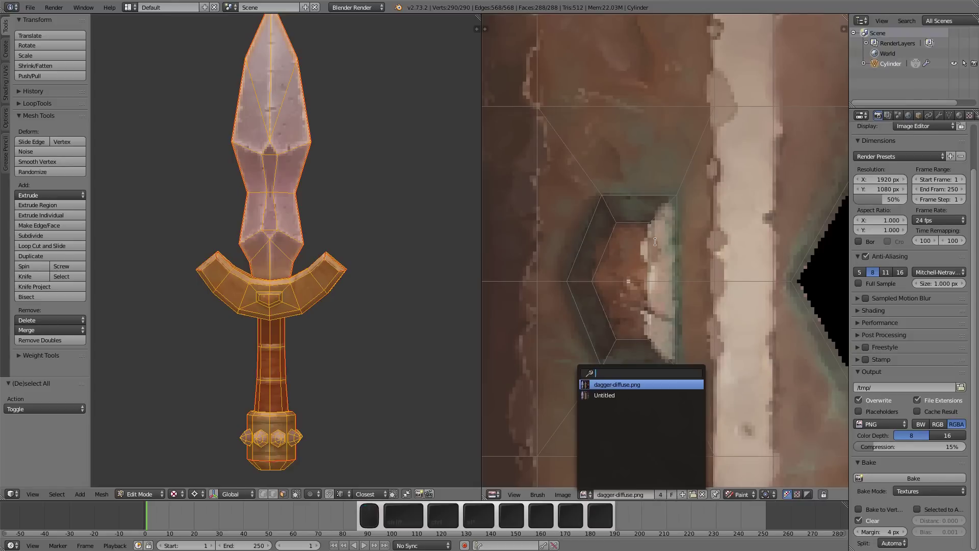
{"action": "left_click", "coordinate": [610, 396]}
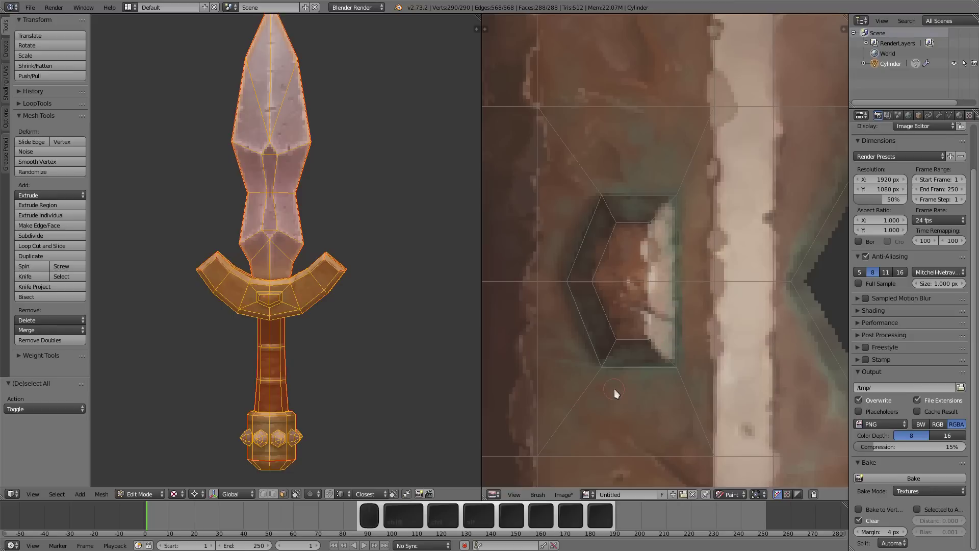
{"action": "left_click", "coordinate": [958, 115]}
{"action": "left_click", "coordinate": [968, 116]}
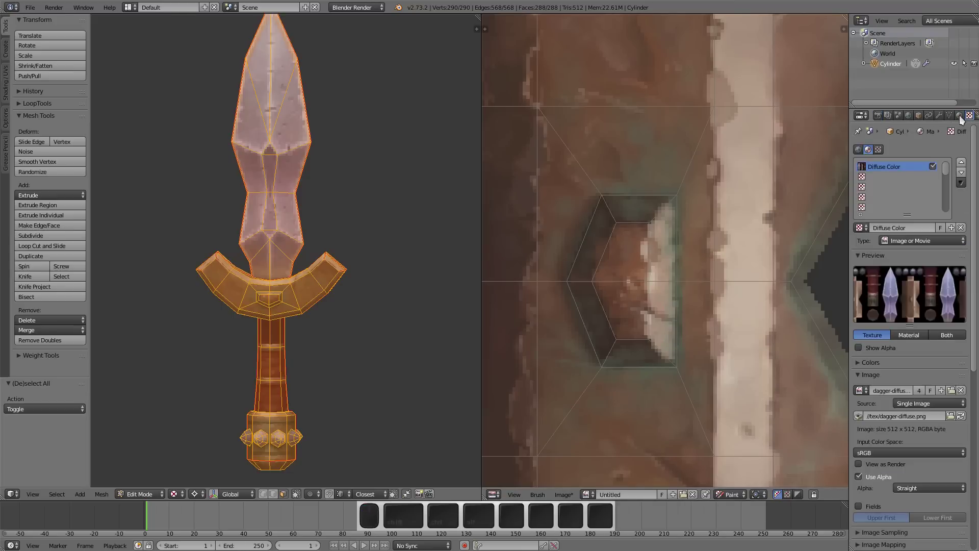
{"action": "scroll", "coordinate": [890, 453], "scroll_direction": "down", "scroll_amount": 3}
{"action": "left_click", "coordinate": [864, 450]}
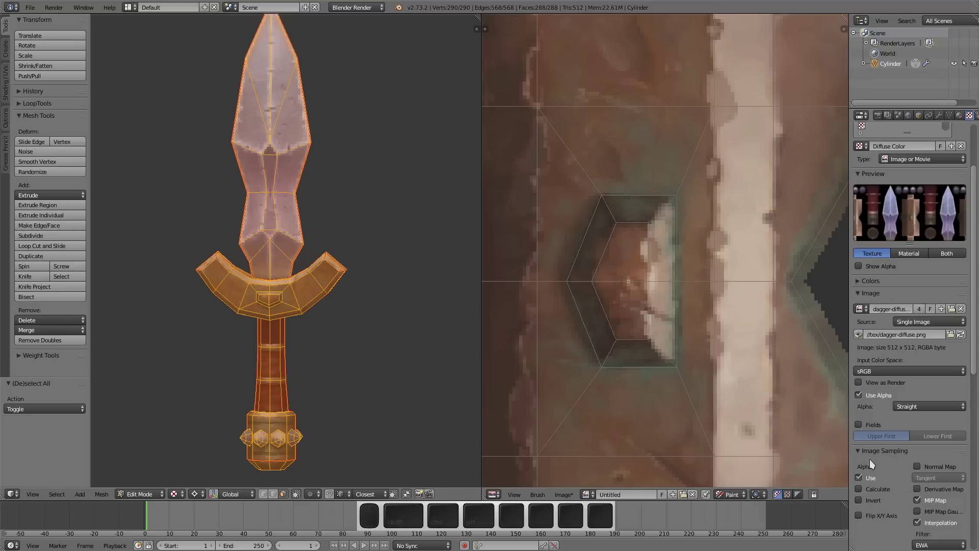
{"action": "scroll", "coordinate": [882, 469], "scroll_direction": "down", "scroll_amount": 3}
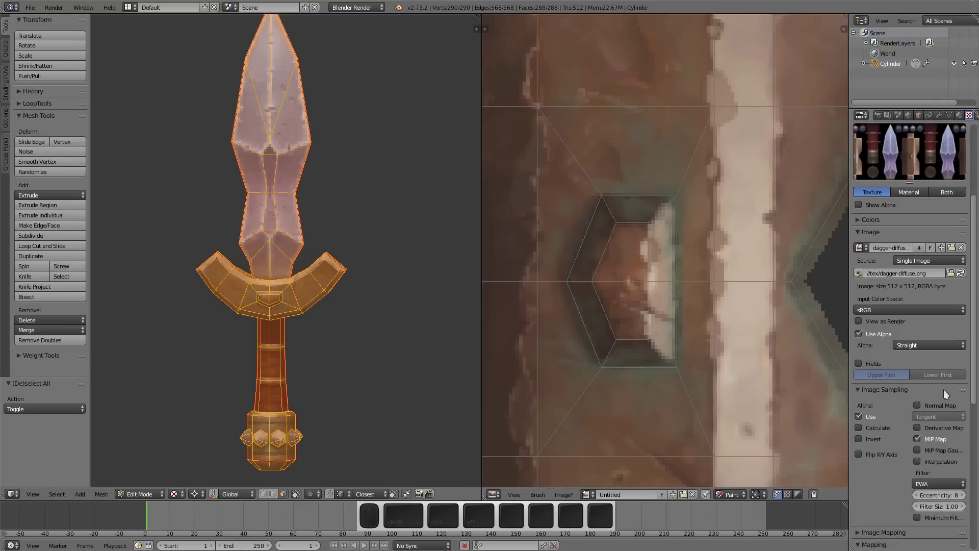
{"action": "left_click", "coordinate": [878, 115]}
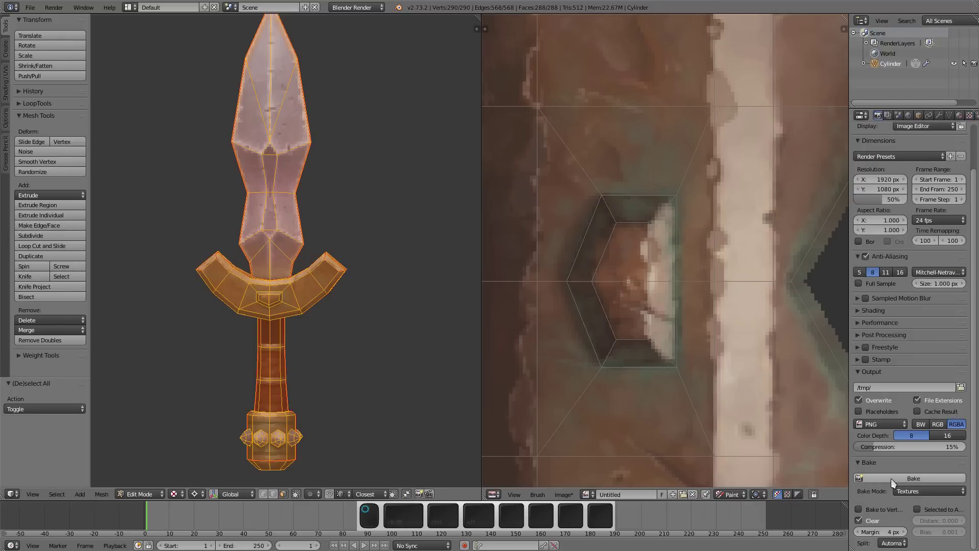
Re-bake the diffuse texture and zoom and pan over the resulting UV layout.
{"action": "left_click", "coordinate": [892, 479]}
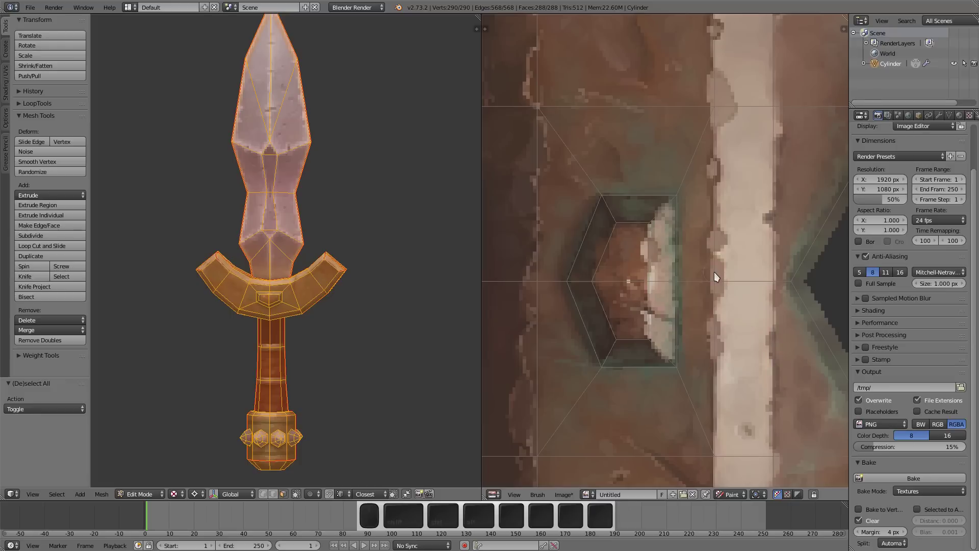
{"action": "scroll", "coordinate": [713, 271], "scroll_direction": "down", "scroll_amount": 6}
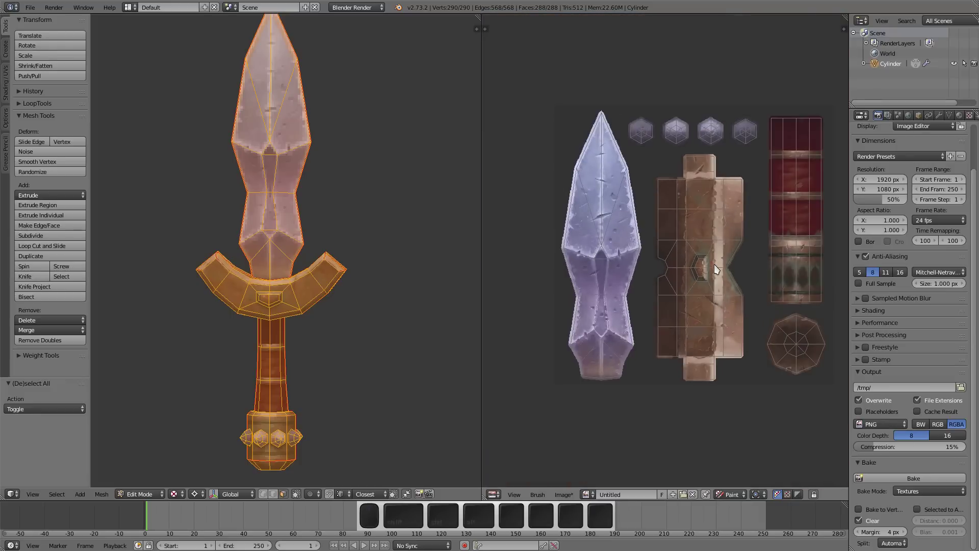
{"action": "scroll", "coordinate": [653, 355], "scroll_direction": "up", "scroll_amount": 2}
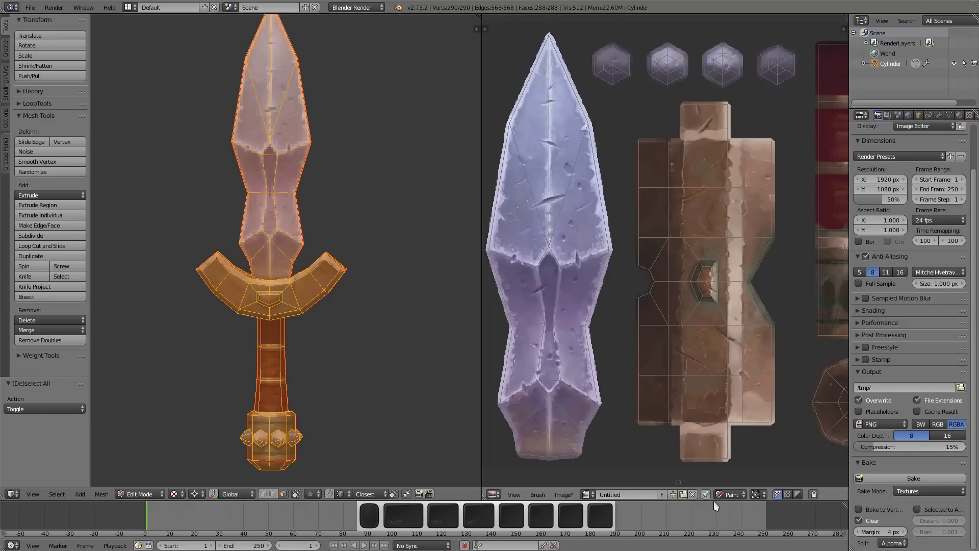
{"action": "middle_click_drag", "start_coordinate": [727, 353], "coordinate": [734, 376]}
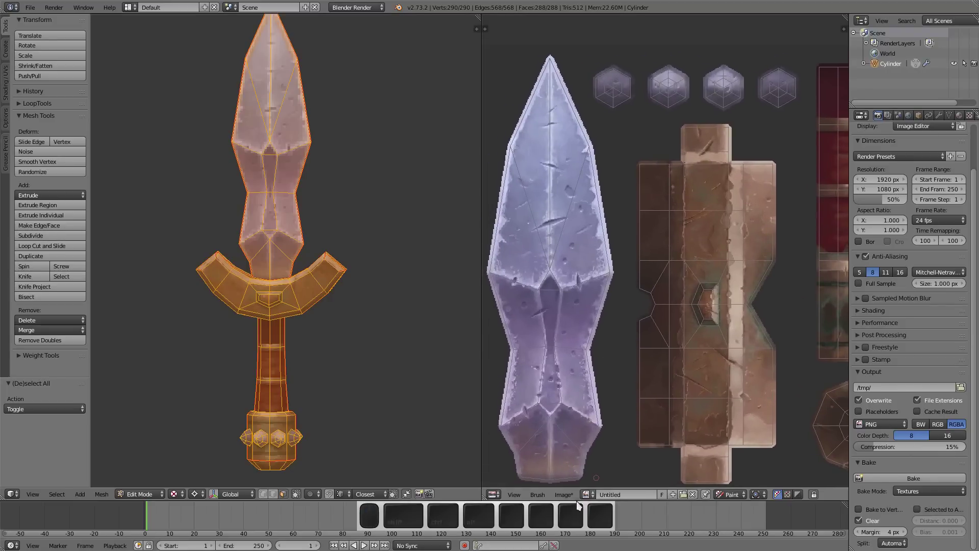
{"action": "left_click", "coordinate": [567, 494]}
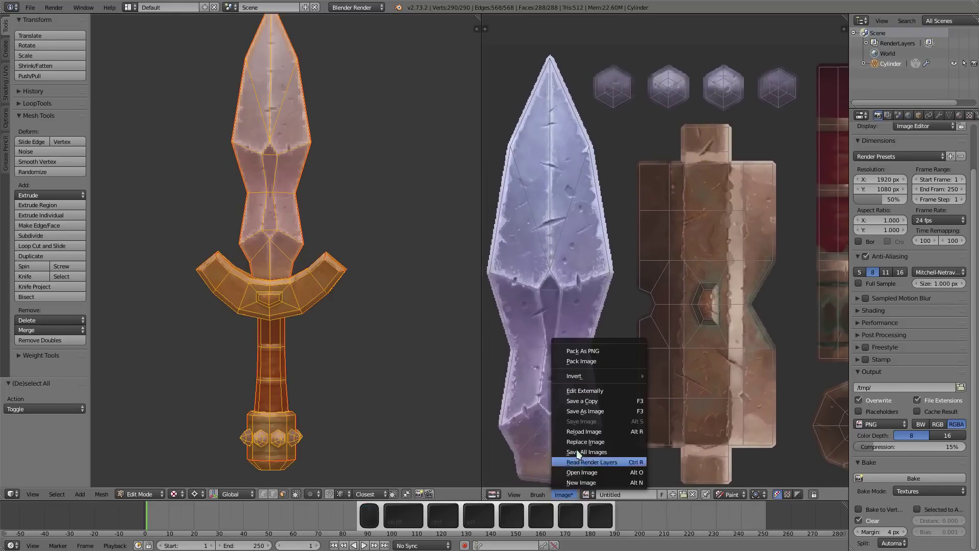
Save the baked image as dagger-diffuse-bake.png, adding -bake to the dagger-diffuse.png name.
{"action": "left_click", "coordinate": [586, 411]}
{"action": "left_click", "coordinate": [215, 84]}
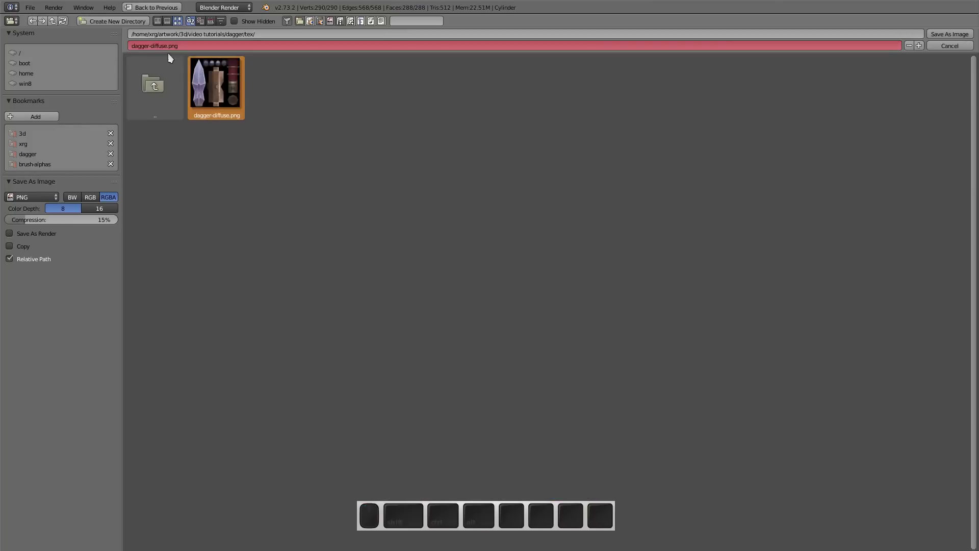
{"action": "left_click", "coordinate": [167, 45]}
{"action": "left_click", "coordinate": [167, 46]}
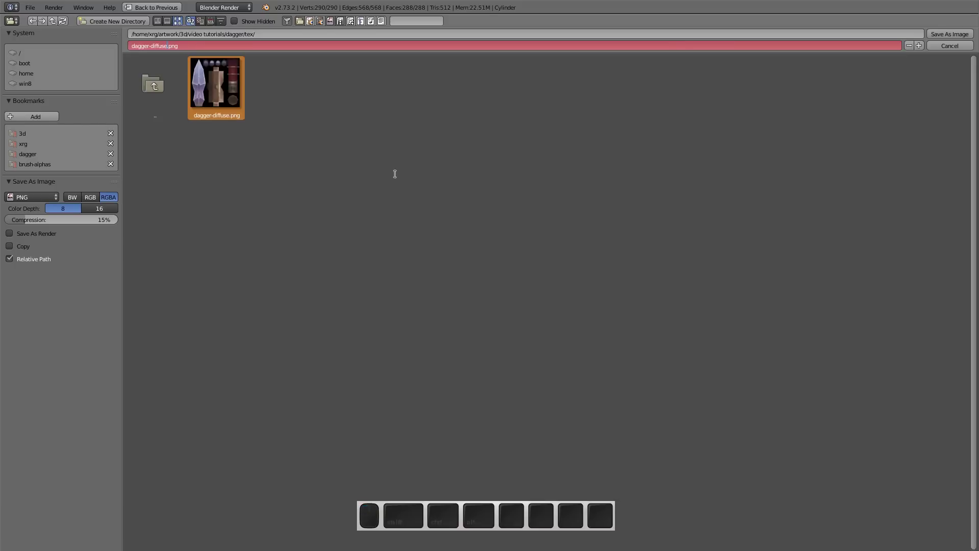
{"action": "type", "text": "-bake"}
{"action": "key", "text": "Return"}
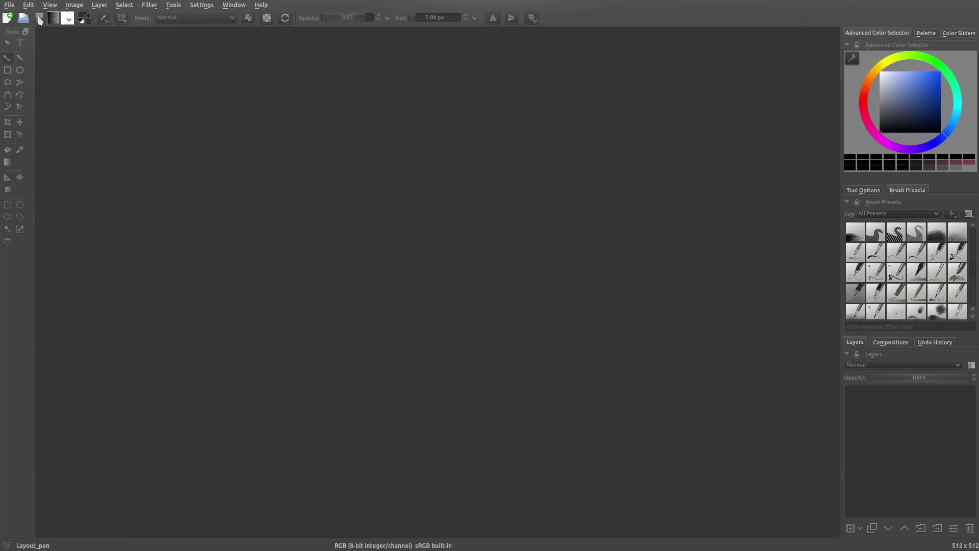
Open the 512 × 512 baked dagger texture in Krita and browse the Layer and Filter menus.
{"action": "left_click", "coordinate": [9, 4]}
{"action": "left_click", "coordinate": [21, 40]}
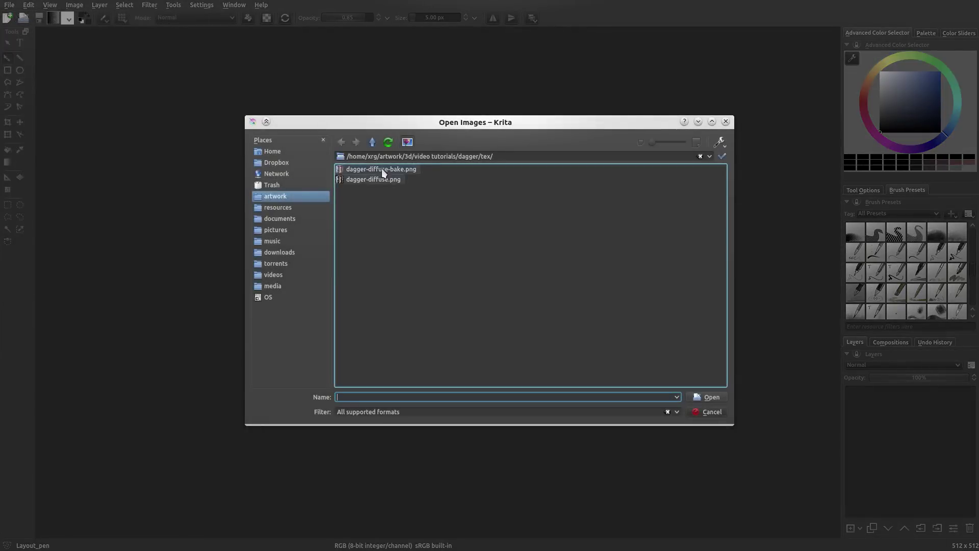
{"action": "double_click", "coordinate": [375, 179]}
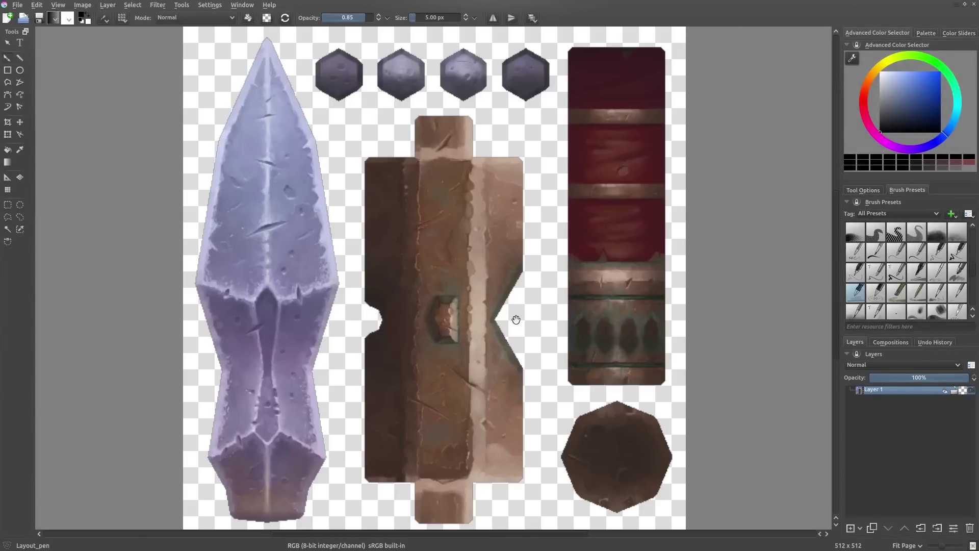
{"action": "scroll", "coordinate": [510, 321], "scroll_direction": "down", "scroll_amount": 2}
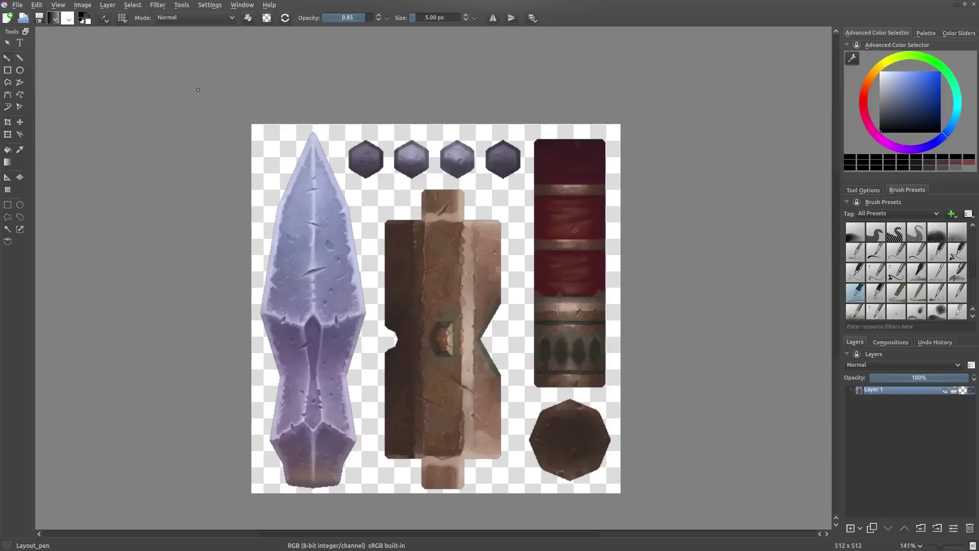
{"action": "left_click", "coordinate": [108, 6]}
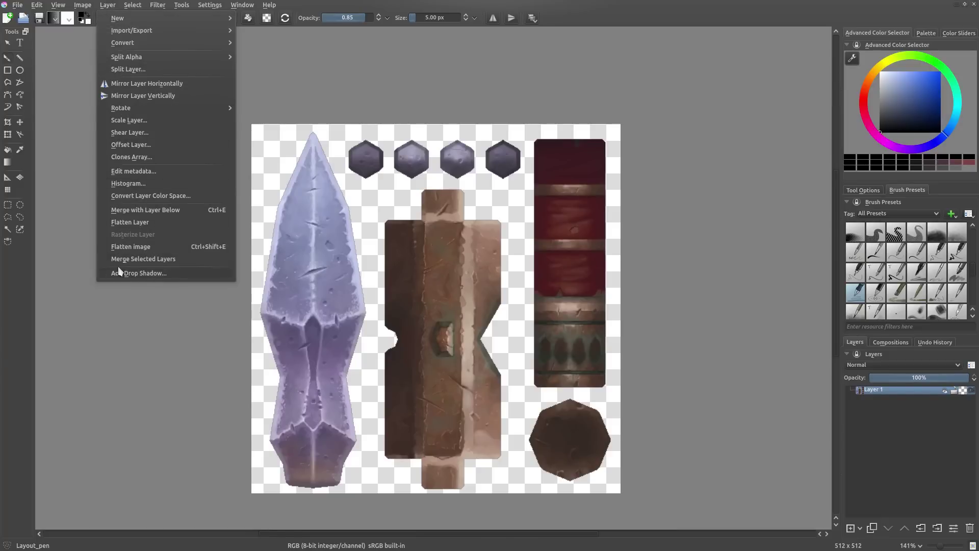
{"action": "mouse_move", "coordinate": [167, 6]}
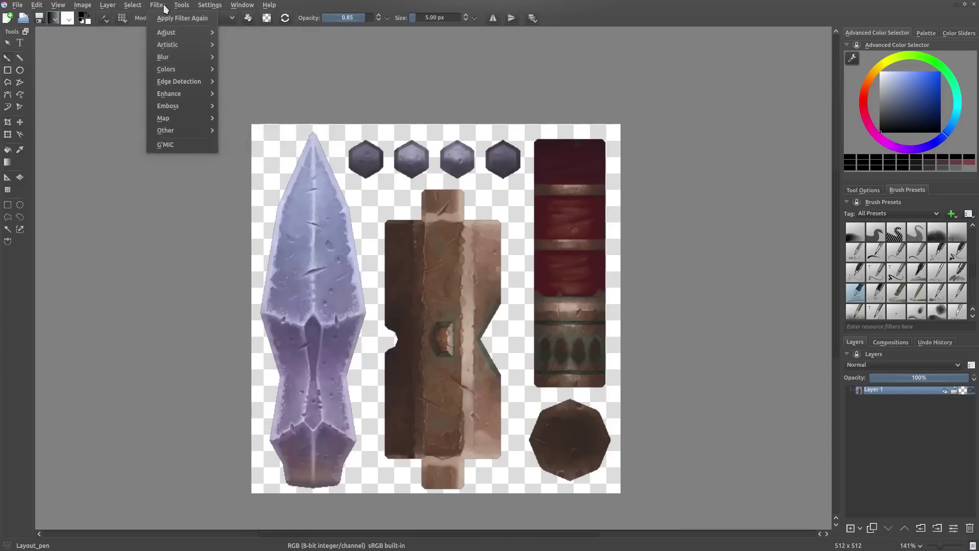
Apply G'MIC's Repair > Inpaint [solidify] filter to fill the gaps around the texture islands.
{"action": "left_click", "coordinate": [167, 145]}
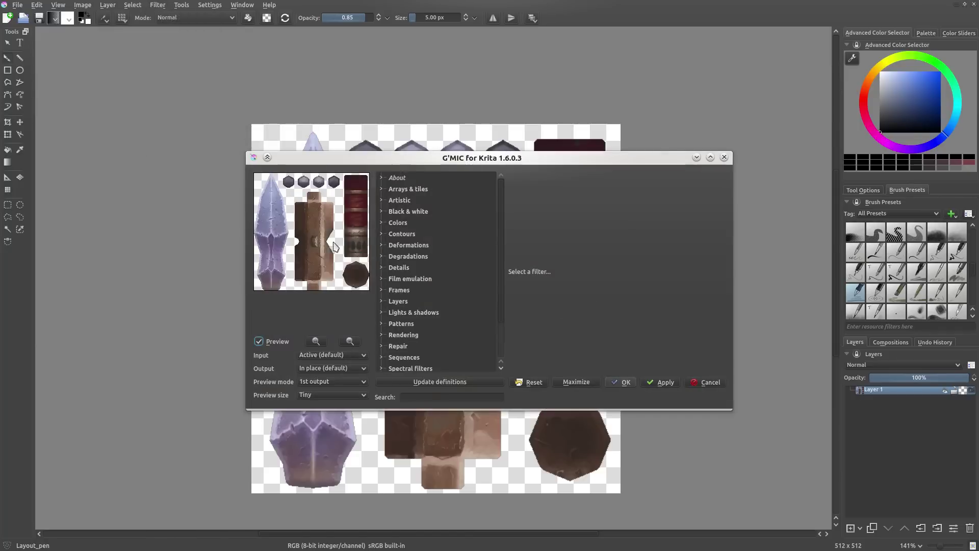
{"action": "left_click_drag", "start_coordinate": [384, 159], "coordinate": [359, 99]}
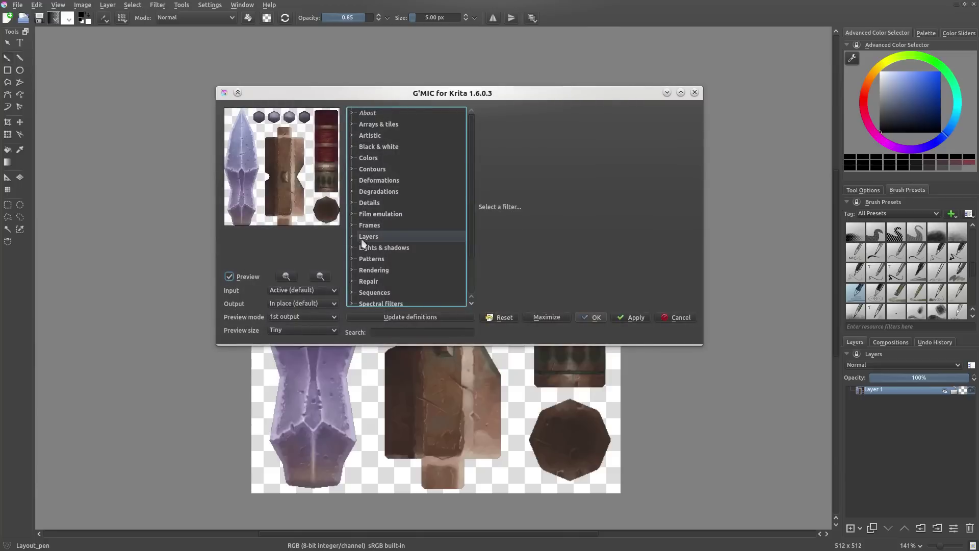
{"action": "left_click", "coordinate": [352, 281]}
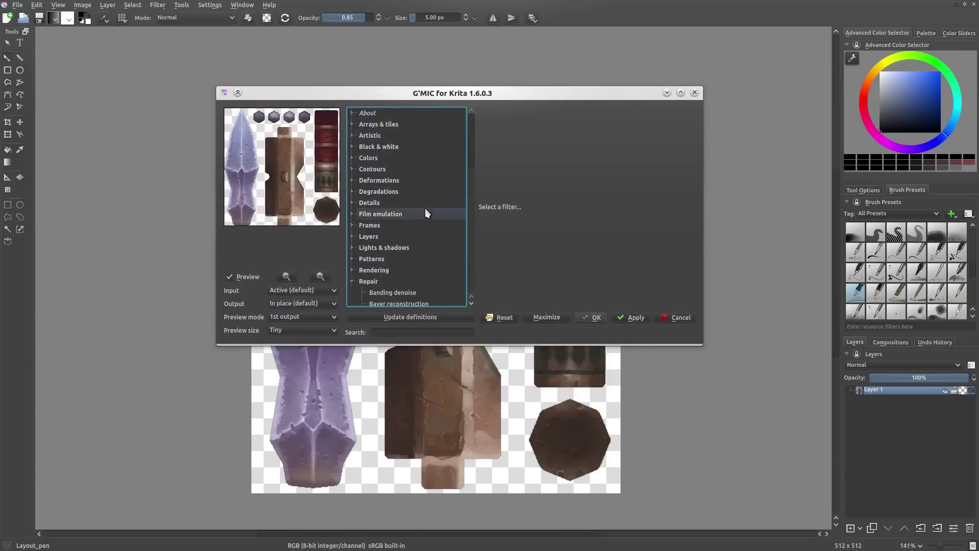
{"action": "scroll", "coordinate": [423, 205], "scroll_direction": "down", "scroll_amount": 5}
{"action": "scroll", "coordinate": [407, 197], "scroll_direction": "up", "scroll_amount": 3}
{"action": "scroll", "coordinate": [430, 216], "scroll_direction": "down", "scroll_amount": 1}
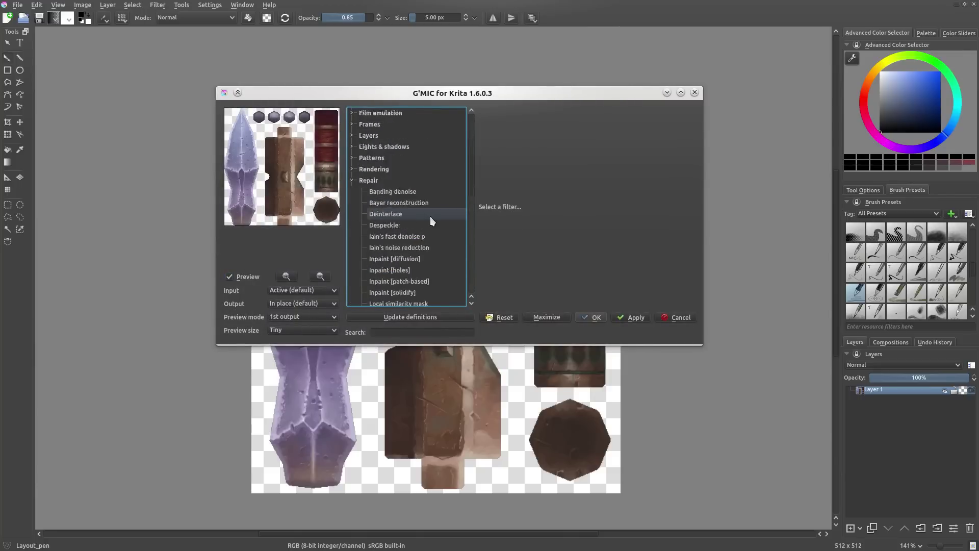
{"action": "scroll", "coordinate": [430, 216], "scroll_direction": "down", "scroll_amount": 3}
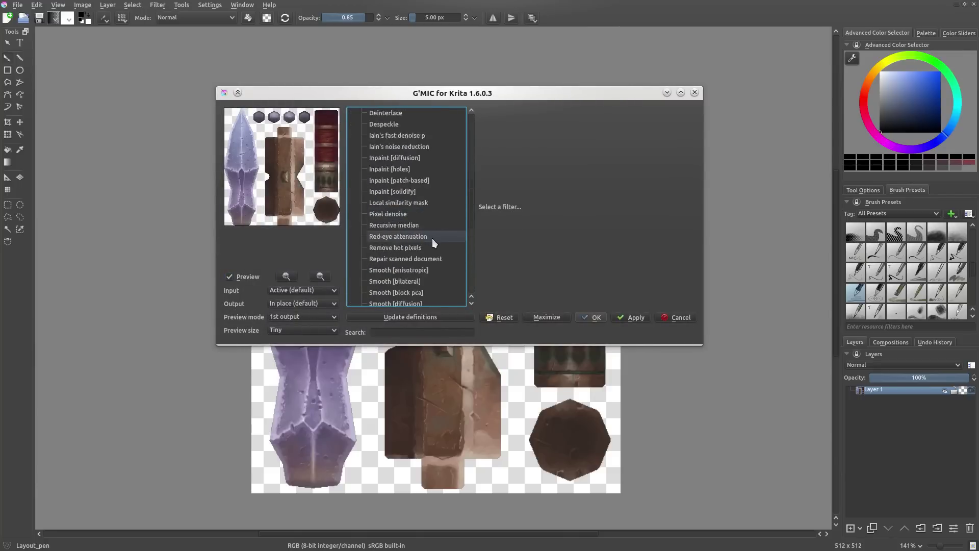
{"action": "scroll", "coordinate": [432, 238], "scroll_direction": "up", "scroll_amount": 3}
{"action": "scroll", "coordinate": [432, 238], "scroll_direction": "down", "scroll_amount": 1}
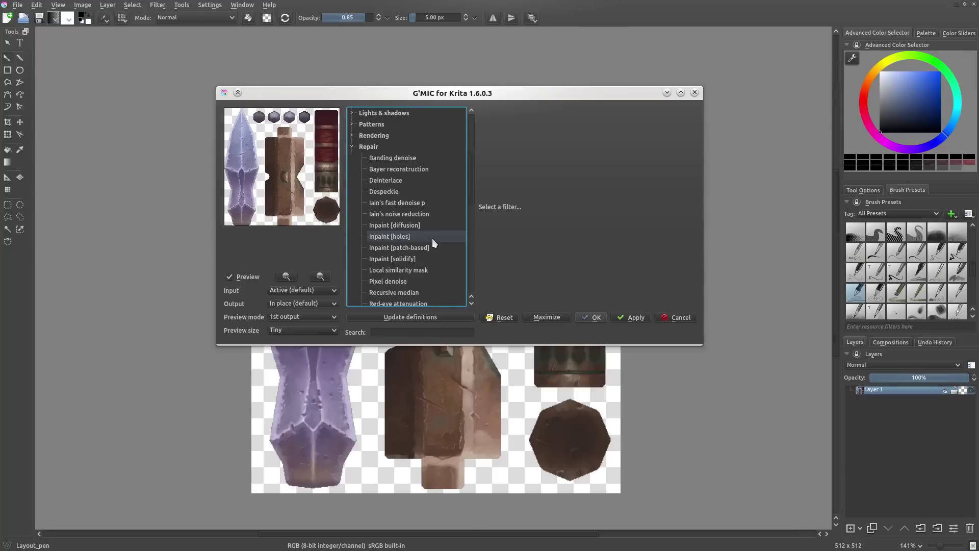
{"action": "left_click", "coordinate": [394, 261]}
{"action": "left_click", "coordinate": [592, 317]}
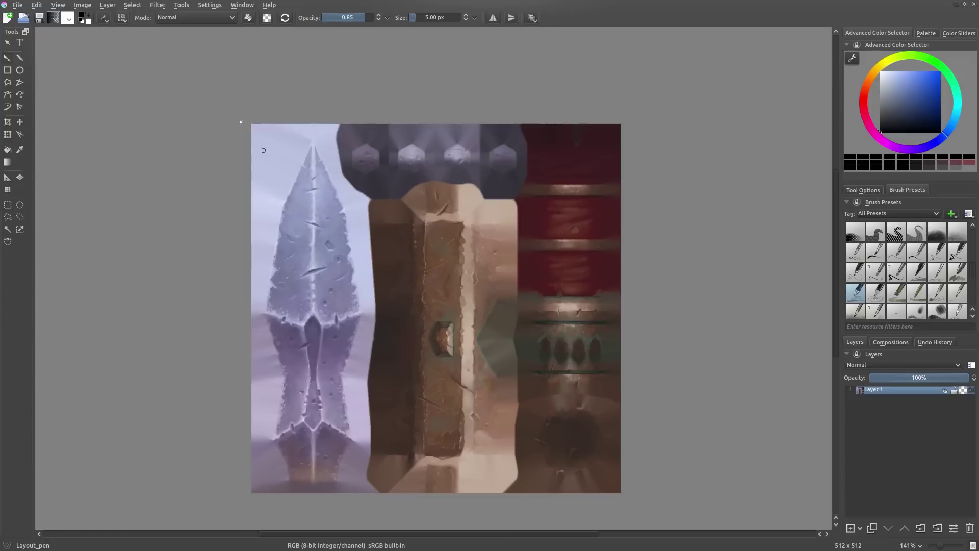
Save the padded texture as PNG, accepting the export options, and return to Blender.
{"action": "left_click", "coordinate": [38, 18]}
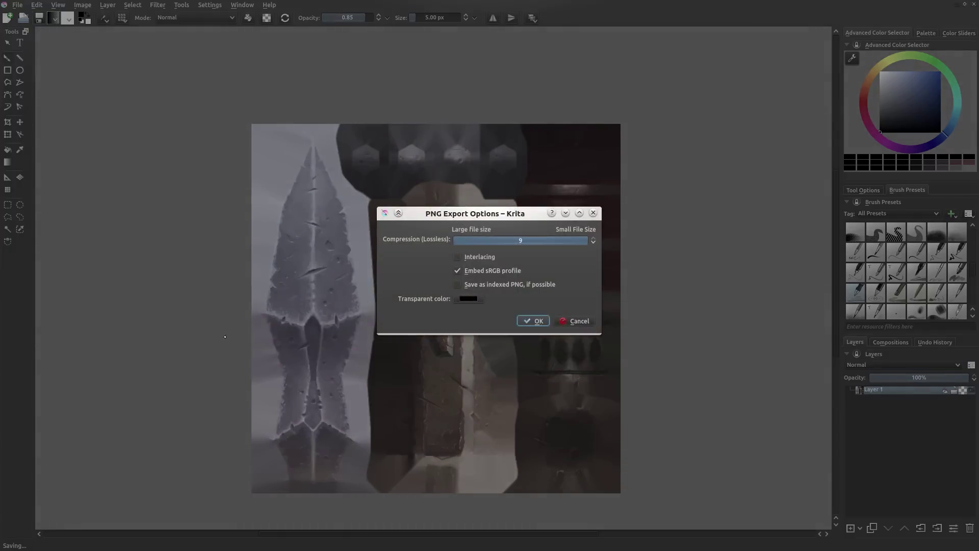
{"action": "left_click", "coordinate": [539, 321]}
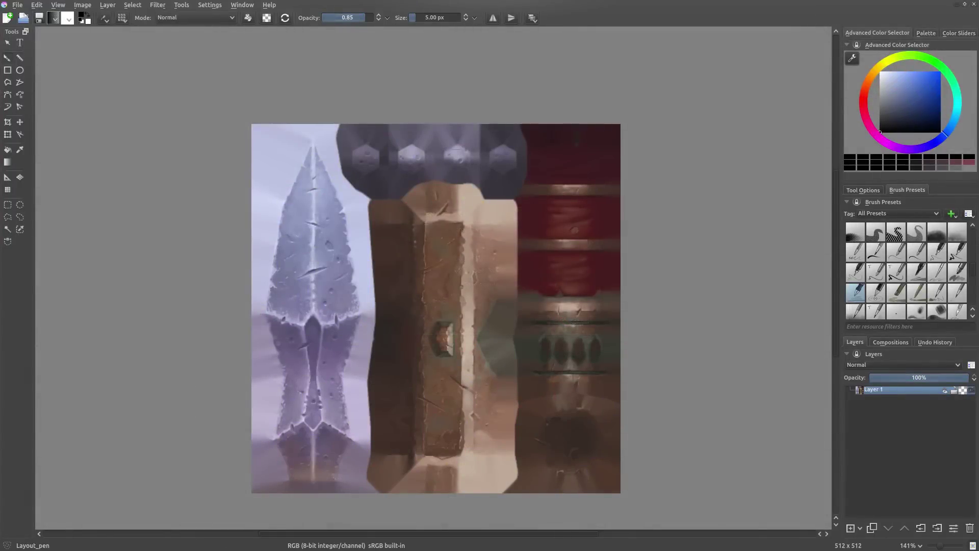
{"action": "key", "text": "alt+Tab"}
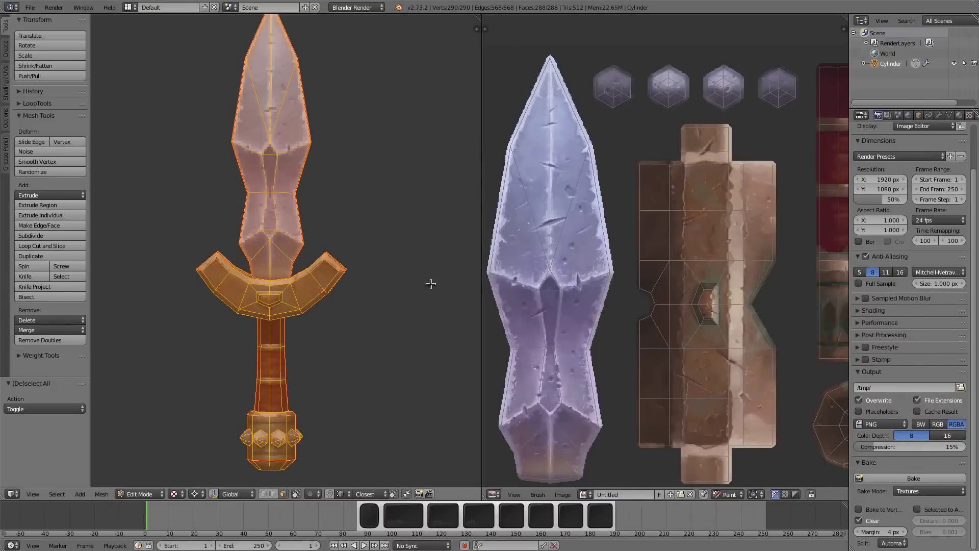
Load dagger-diffuse-bake.png as the dagger's texture image in the Texture tab.
{"action": "left_click", "coordinate": [969, 115]}
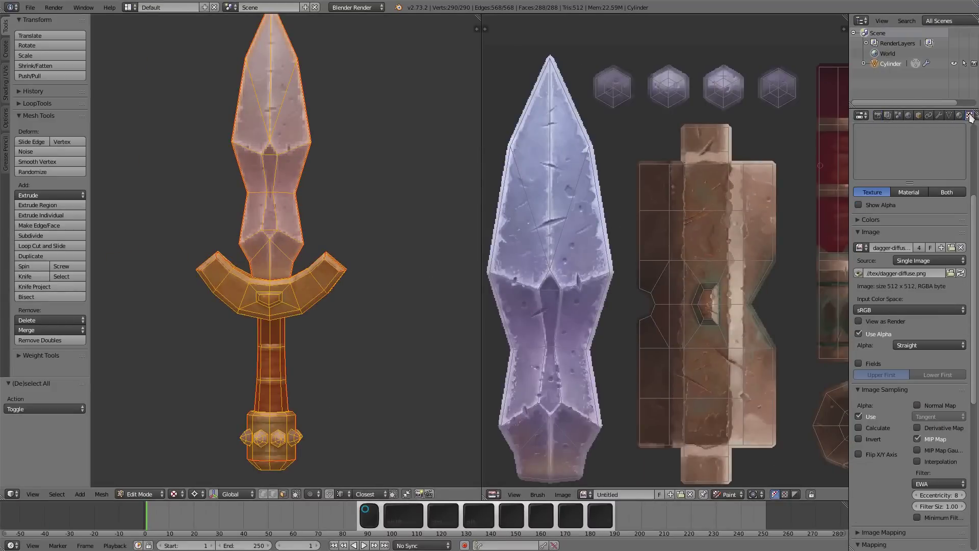
{"action": "left_click", "coordinate": [951, 248]}
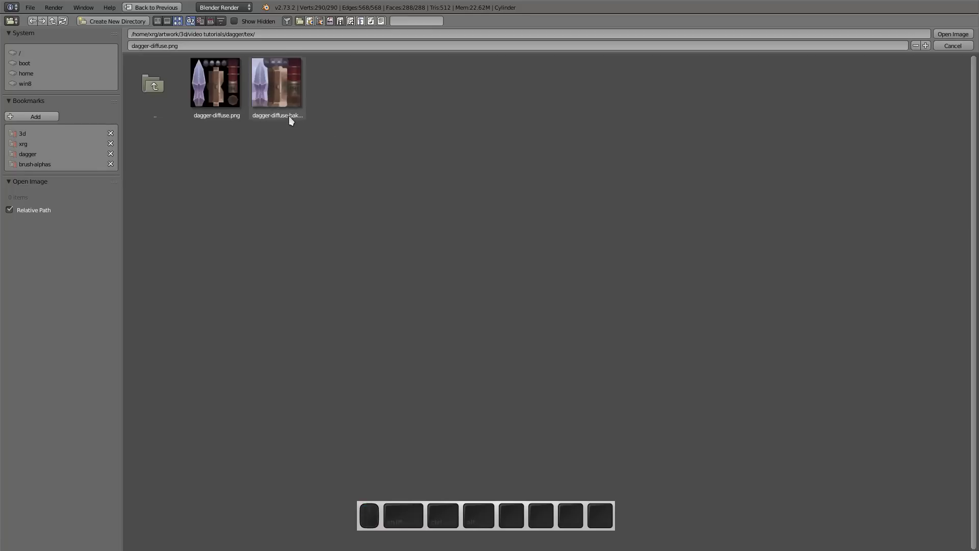
{"action": "double_click", "coordinate": [277, 84]}
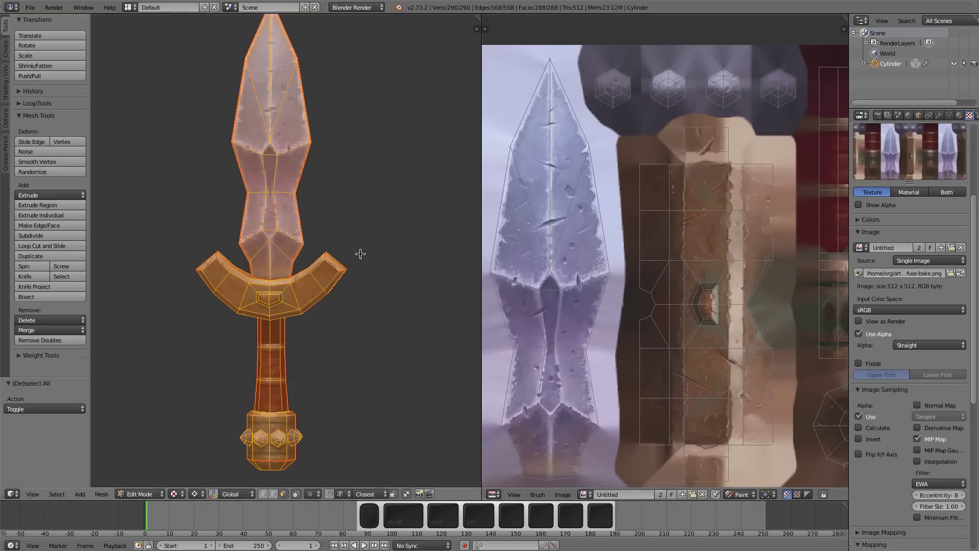
Switch to Texture Paint mode and orbit to a front view of the whole textured sword.
{"action": "key", "text": "Tab"}
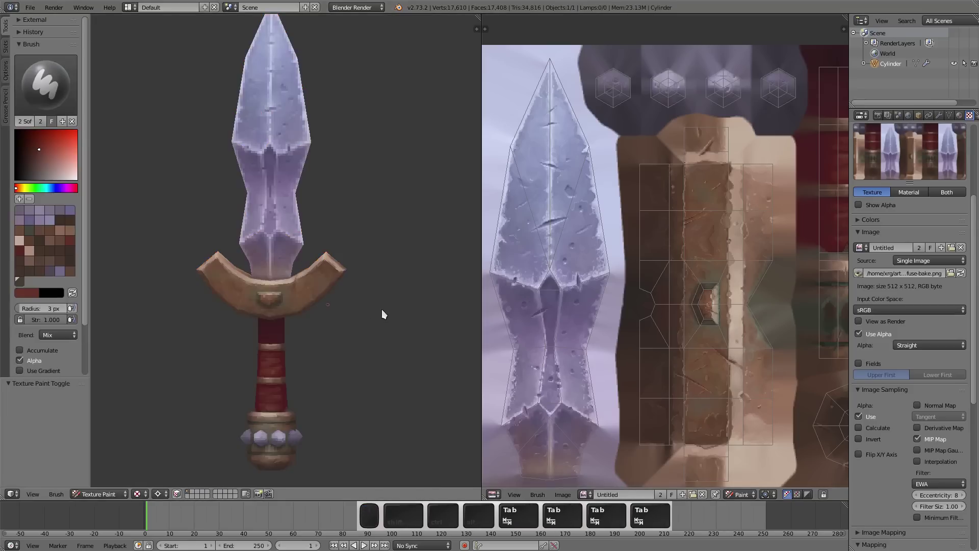
{"action": "middle_click_drag", "start_coordinate": [358, 322], "coordinate": [295, 280]}
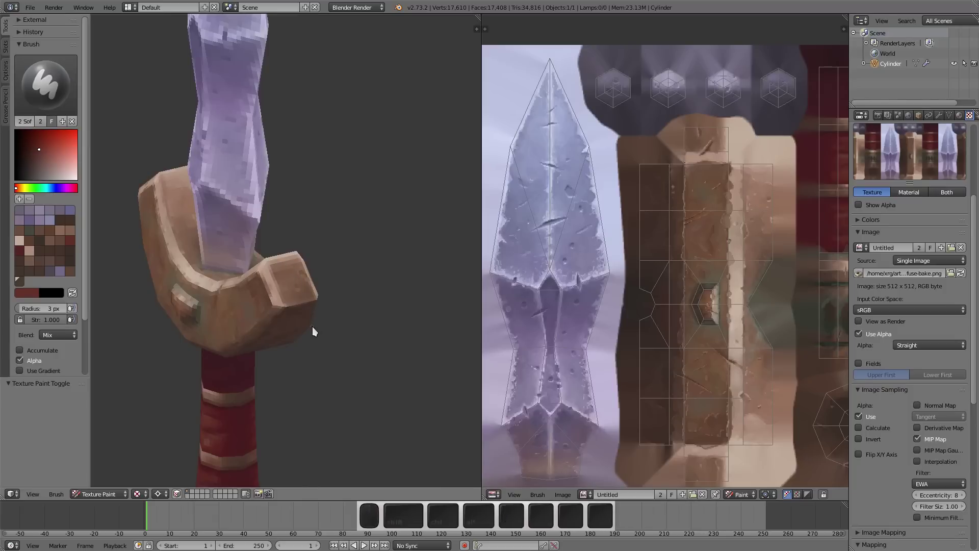
{"action": "middle_click_drag", "start_coordinate": [313, 331], "coordinate": [311, 295]}
{"action": "scroll", "coordinate": [329, 316], "scroll_direction": "up", "scroll_amount": 4}
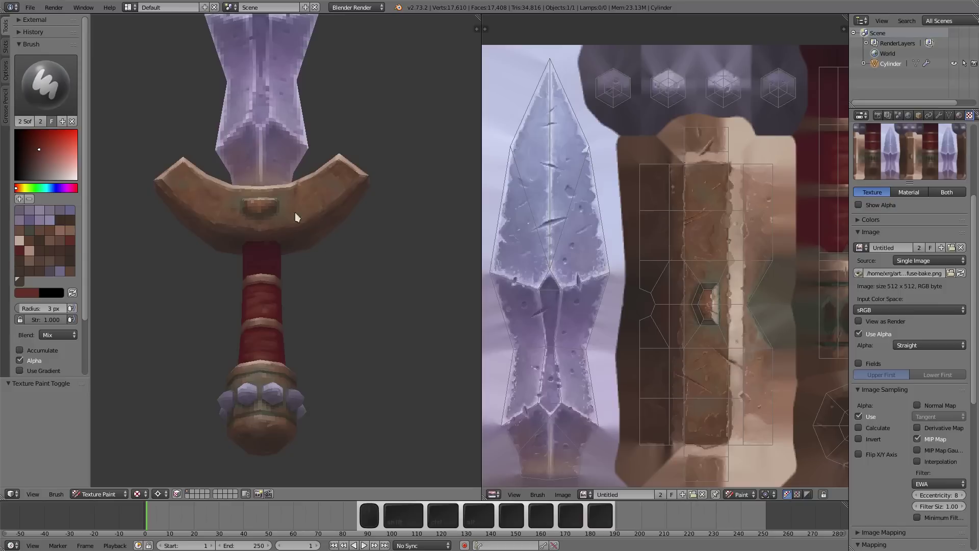
{"action": "middle_click_drag", "start_coordinate": [295, 212], "coordinate": [326, 275]}
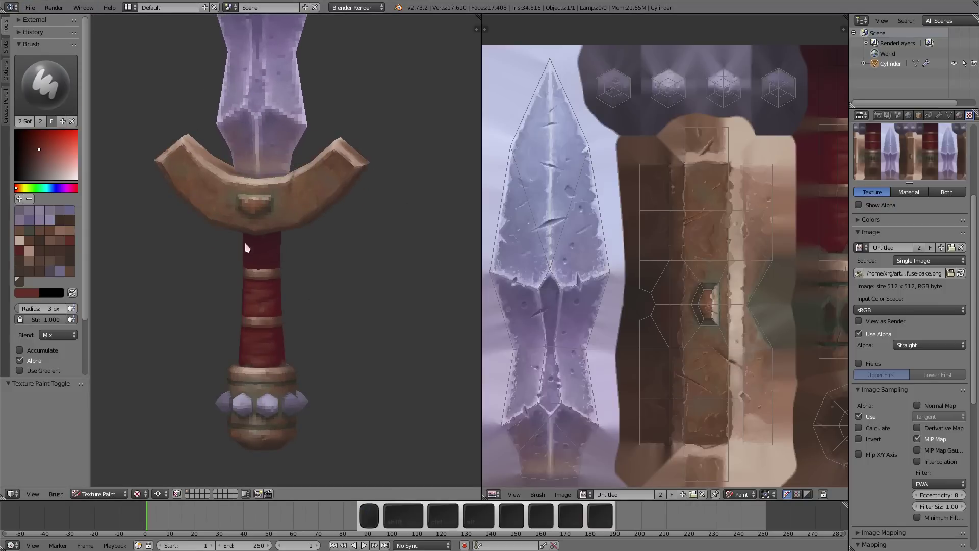
{"action": "scroll", "coordinate": [248, 248], "scroll_direction": "down", "scroll_amount": 3}
{"action": "middle_click_drag", "start_coordinate": [310, 161], "coordinate": [302, 276], "text": "shift"}
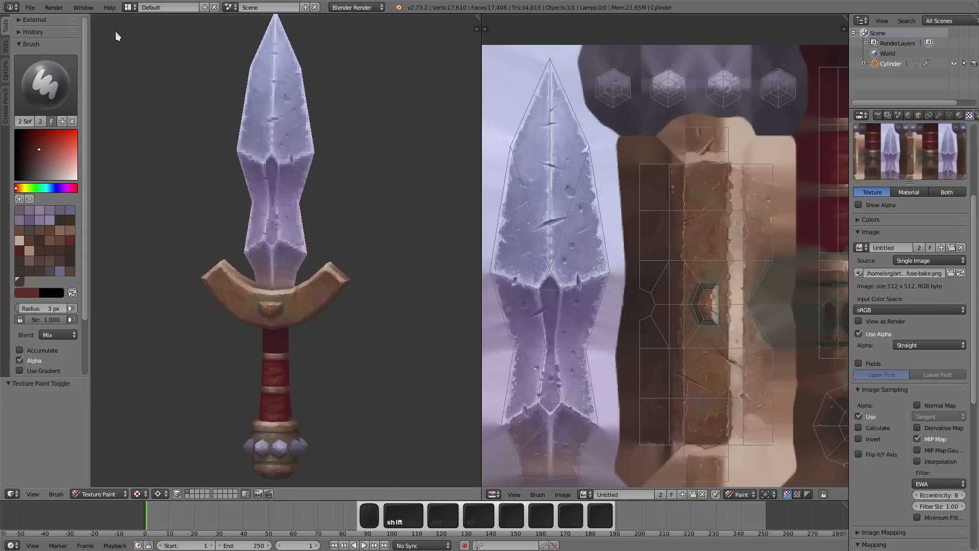
Set Textures Limit Size to Off in User Preferences > System, then zoom the viewport on the dagger.
{"action": "left_click", "coordinate": [30, 7]}
{"action": "left_click", "coordinate": [51, 120]}
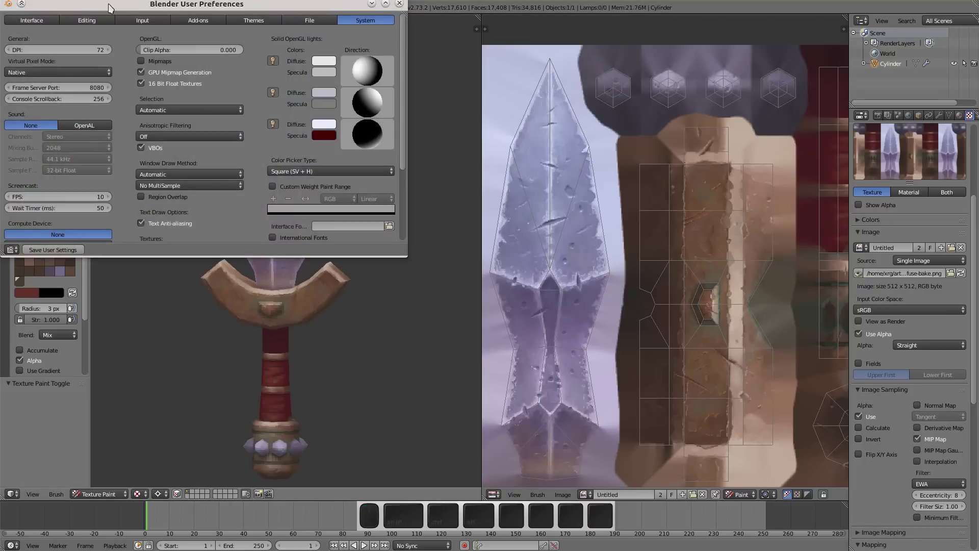
{"action": "left_click_drag", "start_coordinate": [108, 6], "coordinate": [212, 29]}
{"action": "scroll", "coordinate": [376, 232], "scroll_direction": "down", "scroll_amount": 3}
{"action": "left_click", "coordinate": [327, 210]}
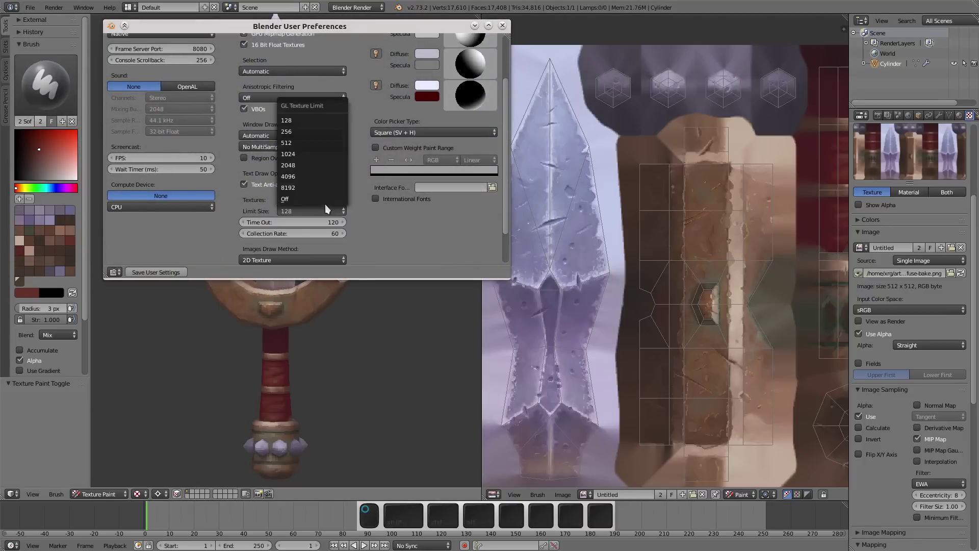
{"action": "left_click", "coordinate": [311, 192]}
{"action": "left_click", "coordinate": [502, 25]}
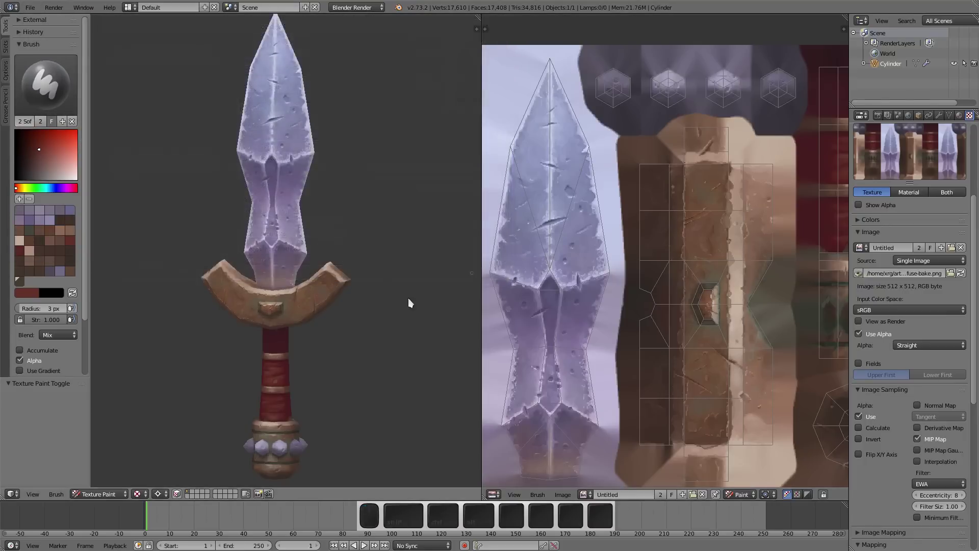
{"action": "scroll", "coordinate": [360, 222], "scroll_direction": "down", "scroll_amount": 3}
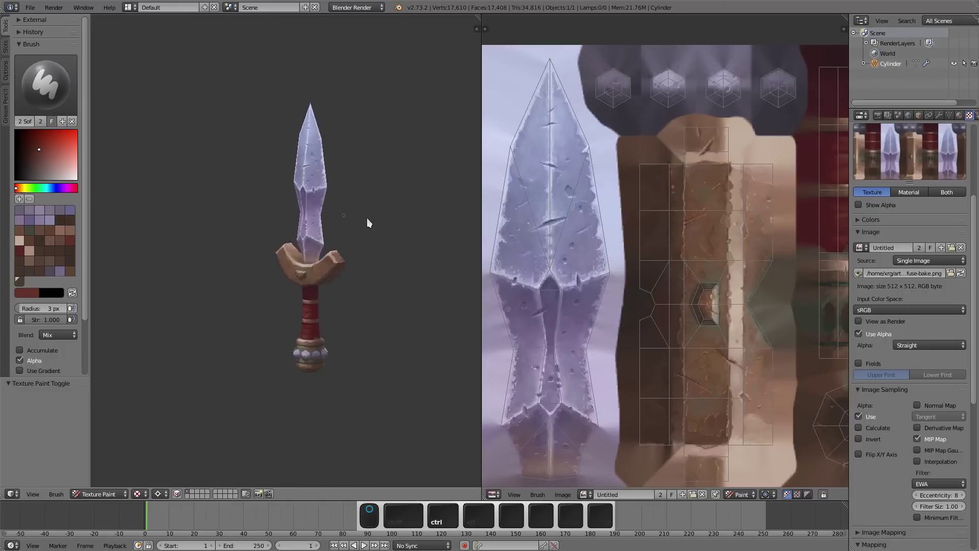
{"action": "scroll", "coordinate": [352, 225], "scroll_direction": "up", "scroll_amount": 3}
{"action": "scroll", "coordinate": [352, 211], "scroll_direction": "down", "scroll_amount": 4, "text": "shift"}
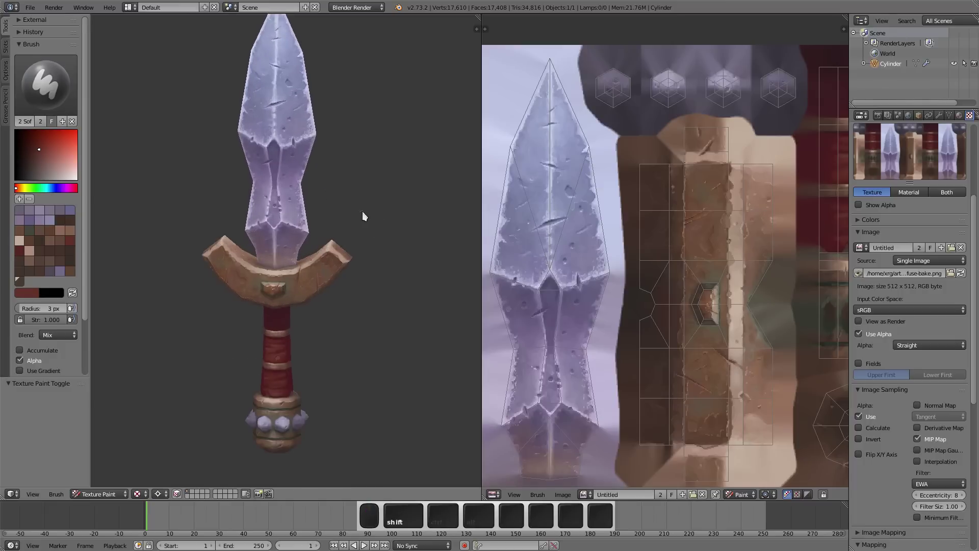